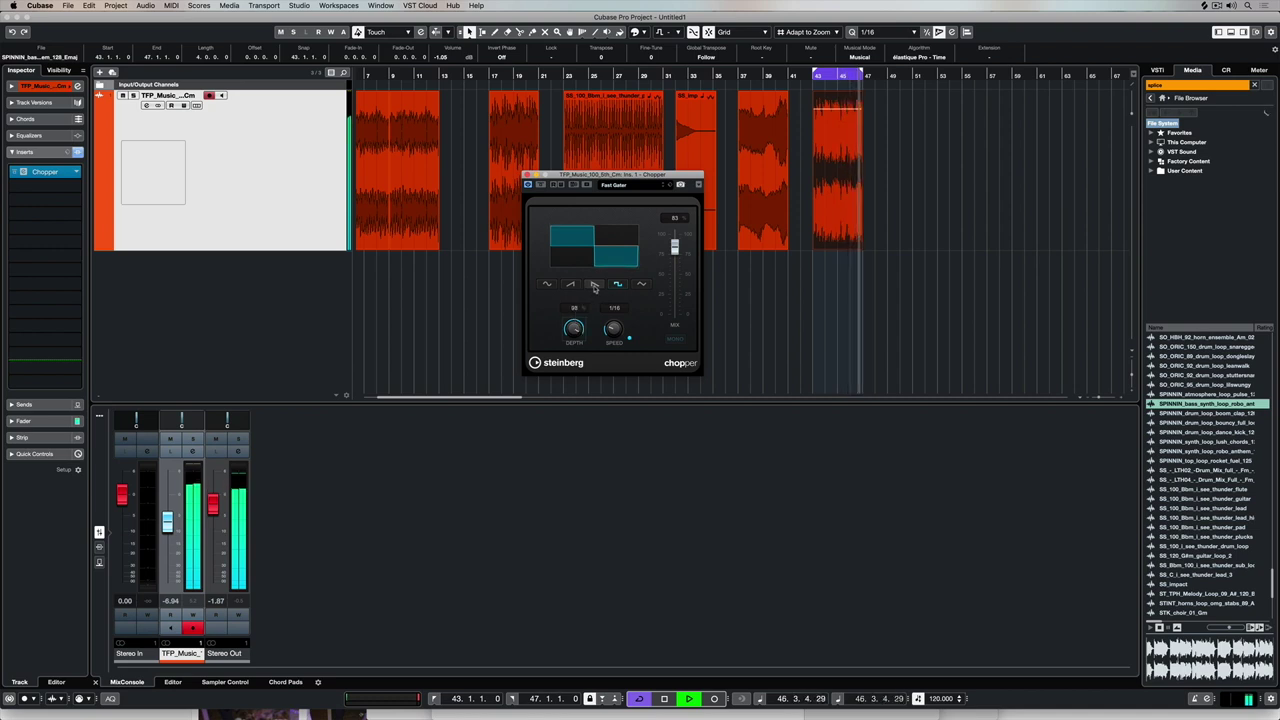
- After trying the ramp shapes, set Chopper to square at 1/8 speed with mix 58%
click(594, 285)
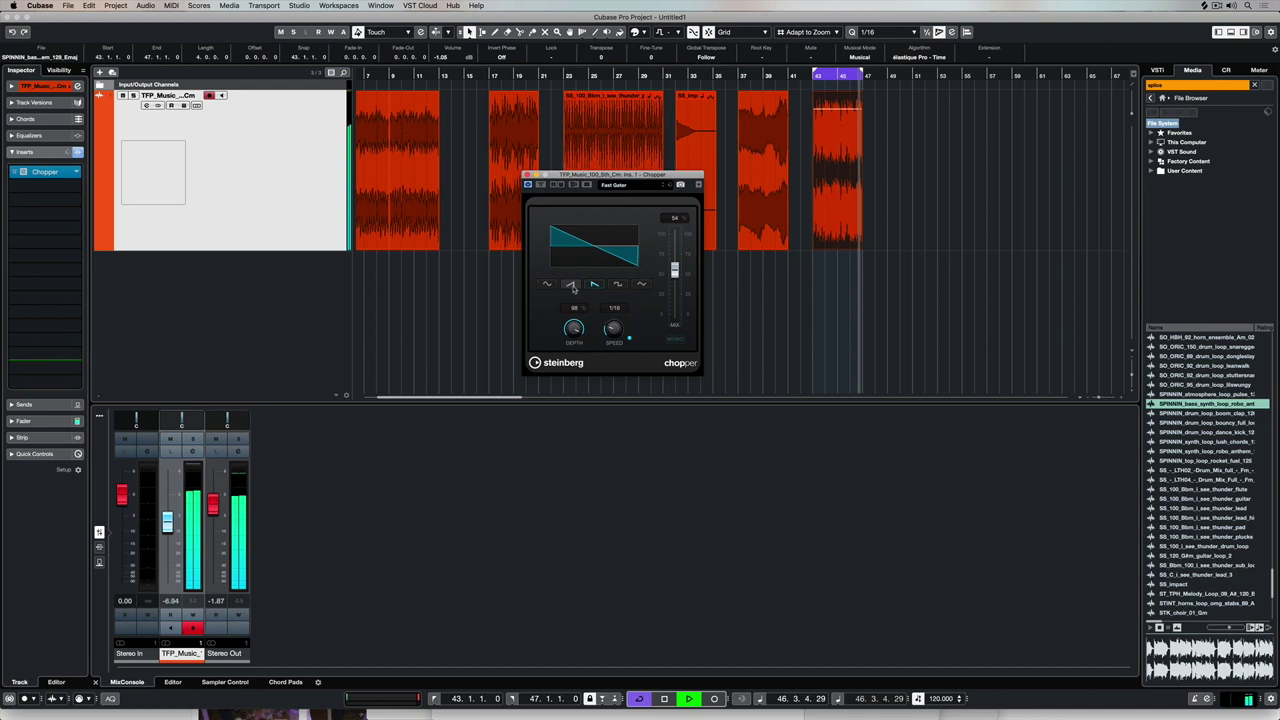
click(572, 286)
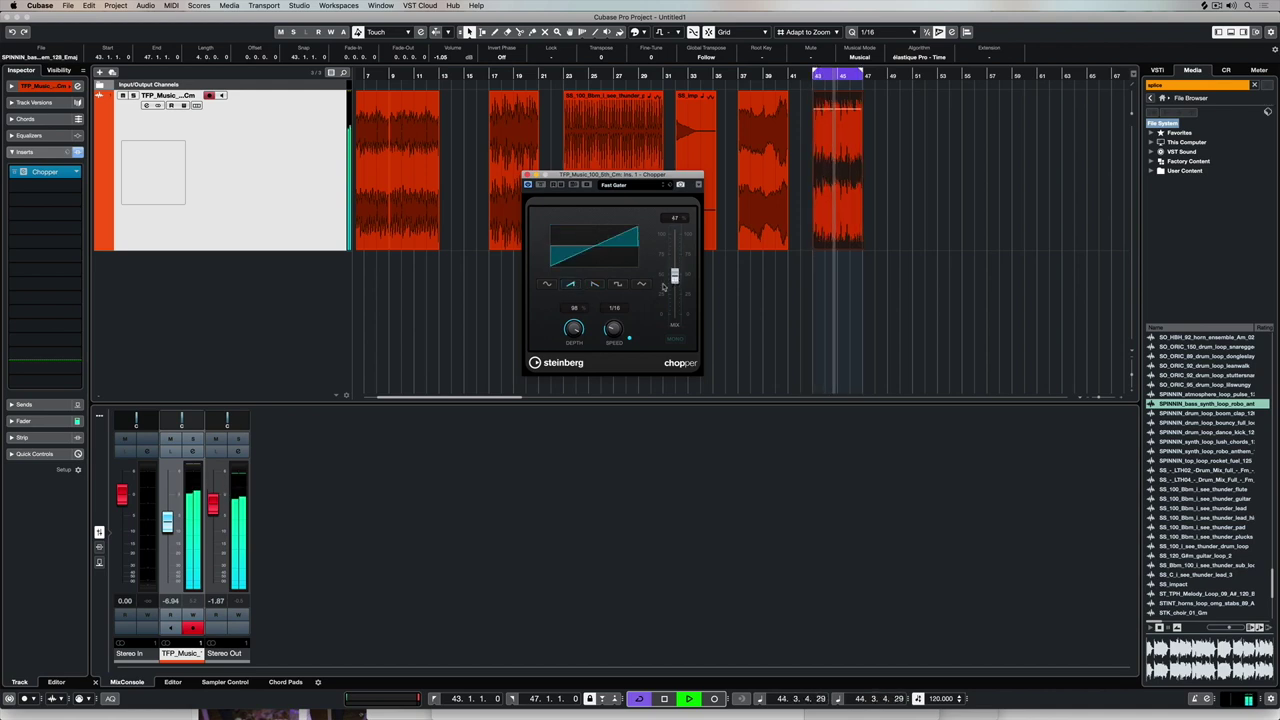
click(615, 309)
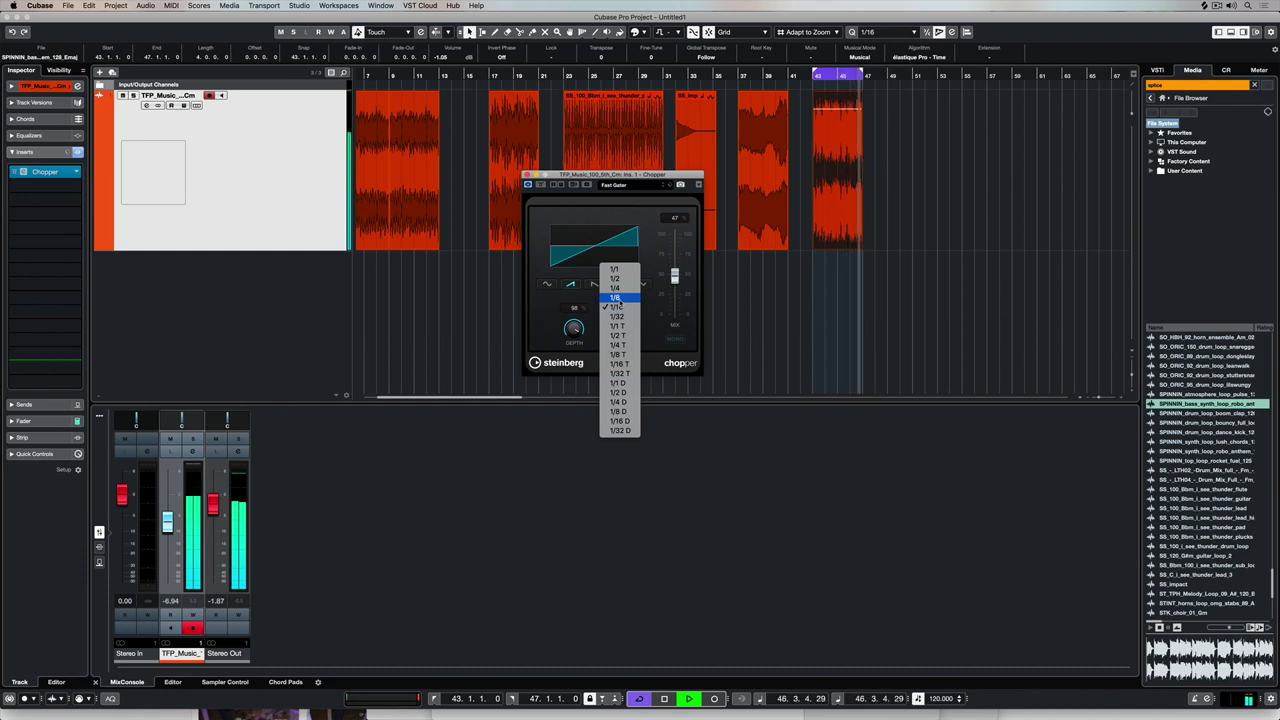
click(616, 298)
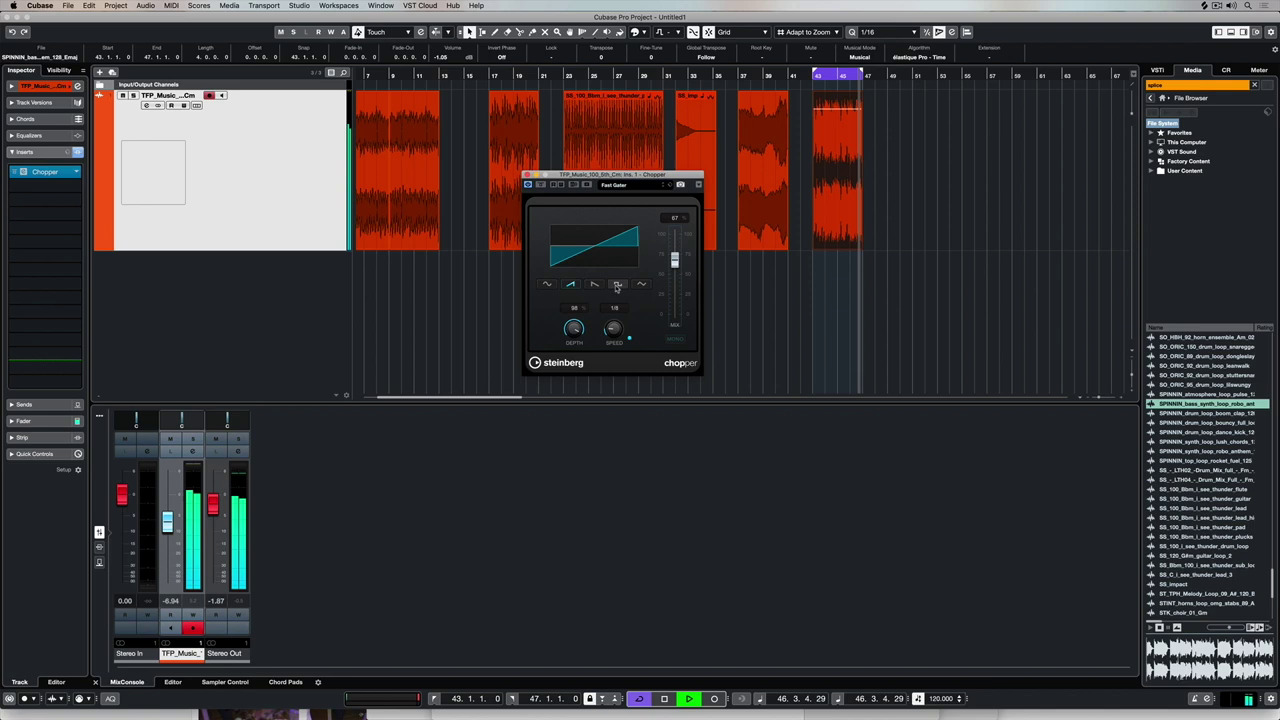
click(617, 285)
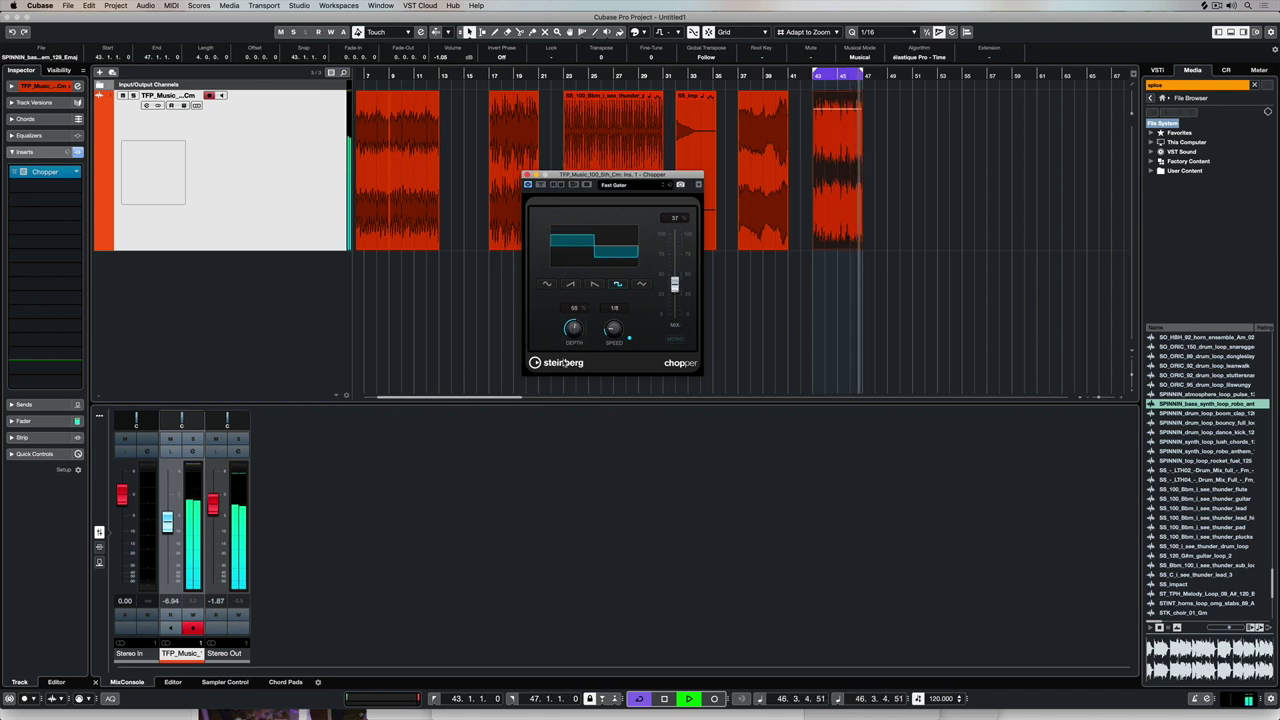
drag(675, 285, 675, 270)
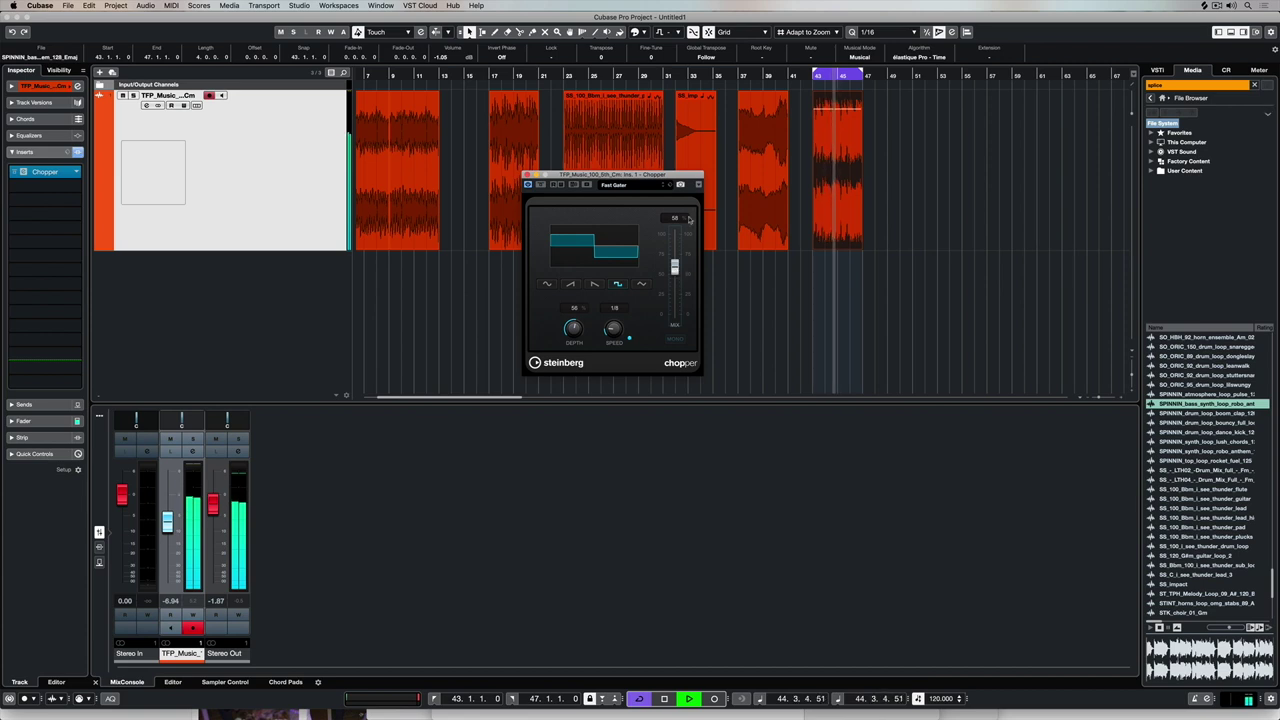
- Loop the clip at bar 37 and raise the Chopper mix to 67%
click(760, 143)
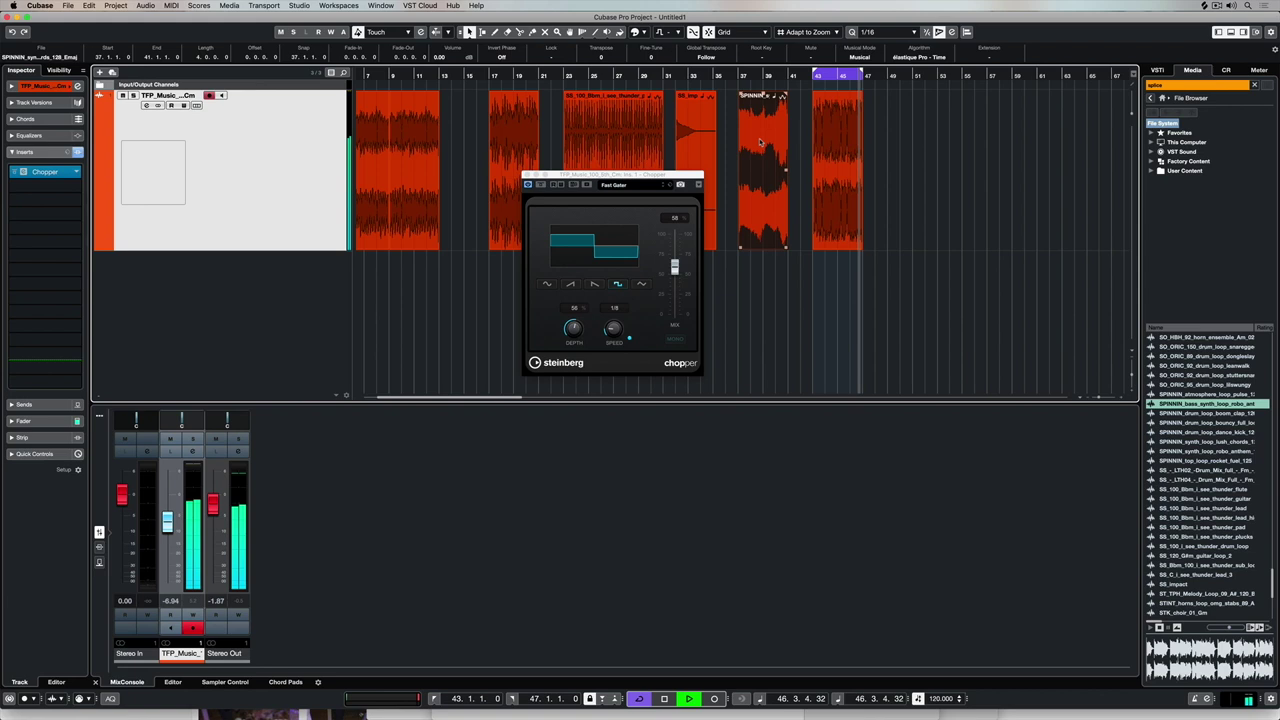
key(p)
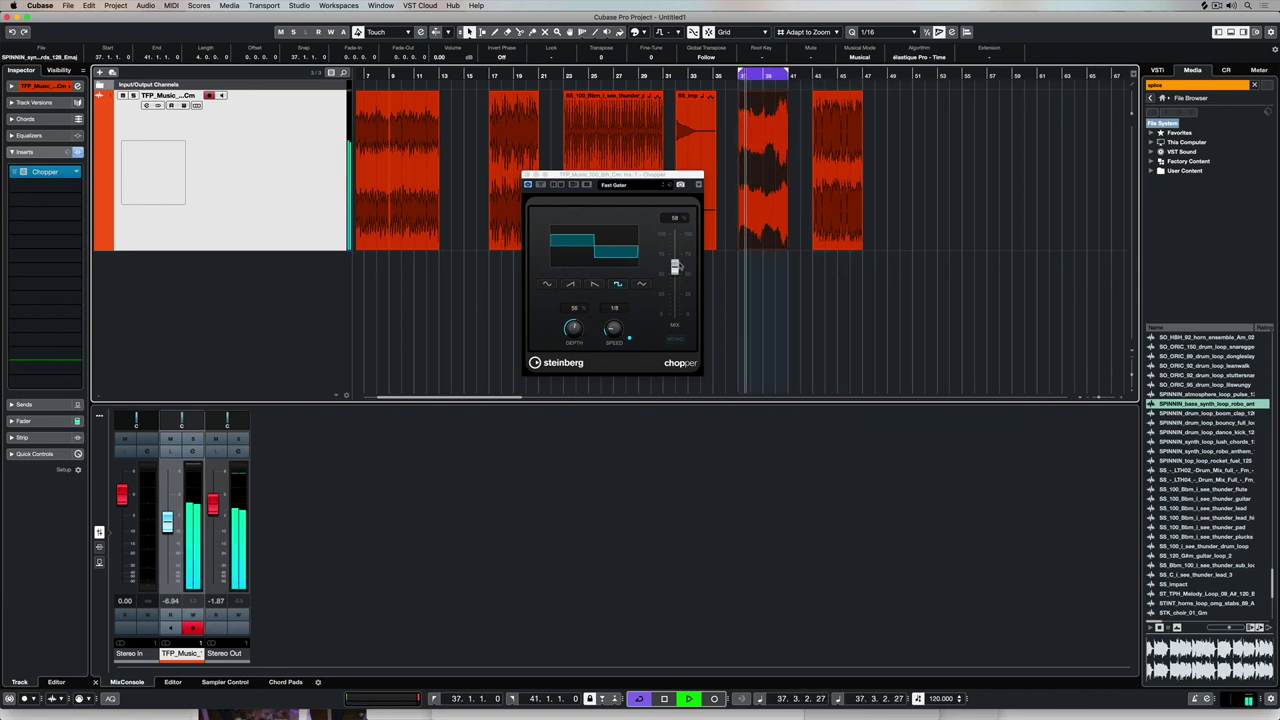
drag(674, 267, 675, 260)
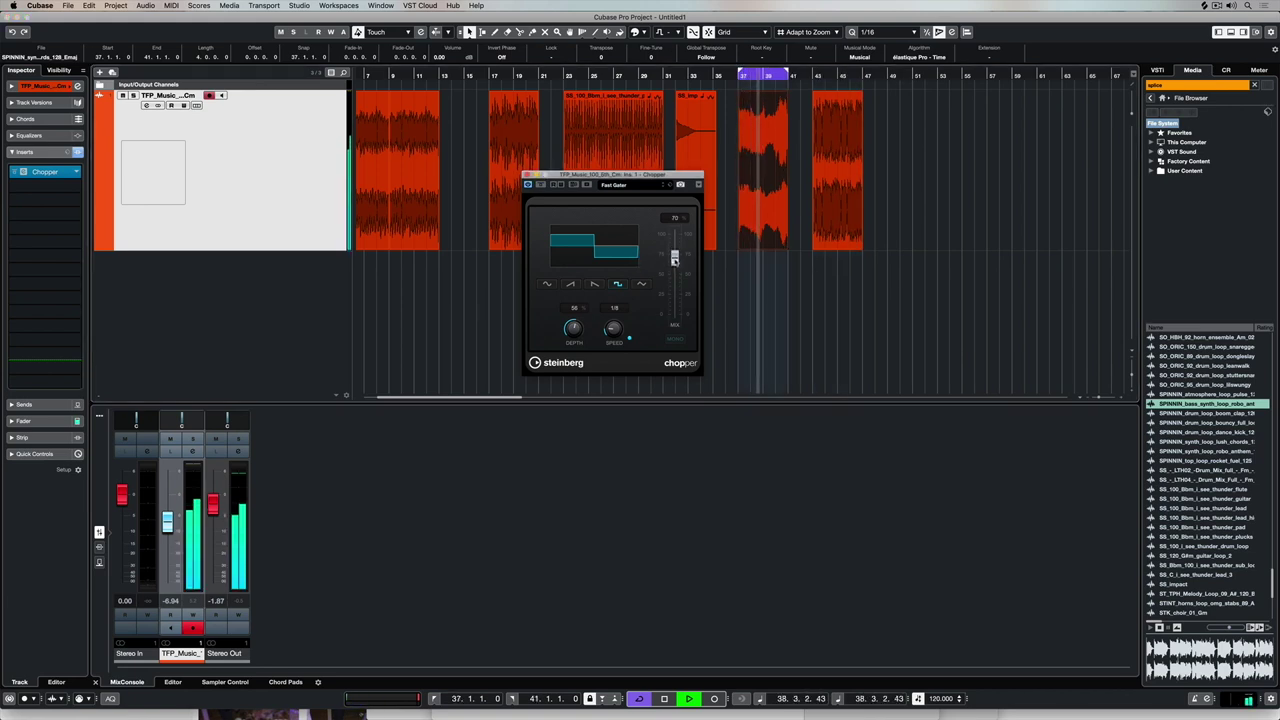
- Try sine and speeds 1/2 and 1/4, then settle on a rising ramp at 1/8
click(546, 284)
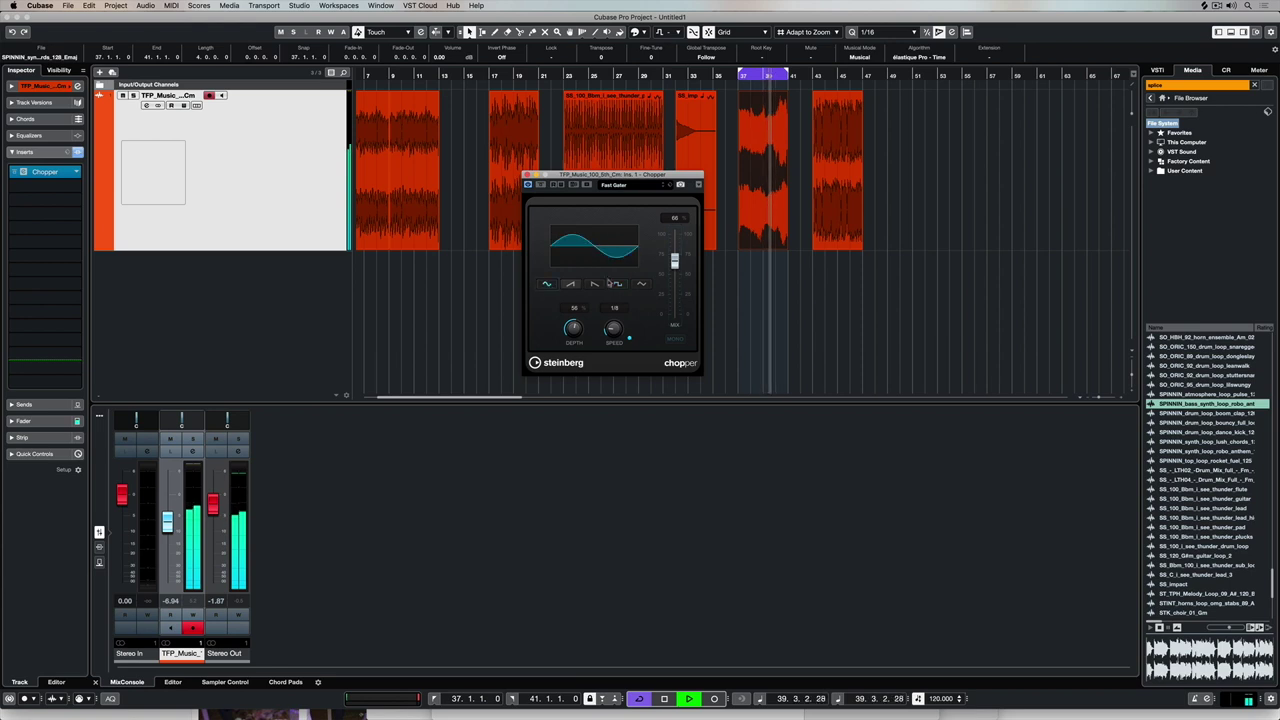
click(614, 308)
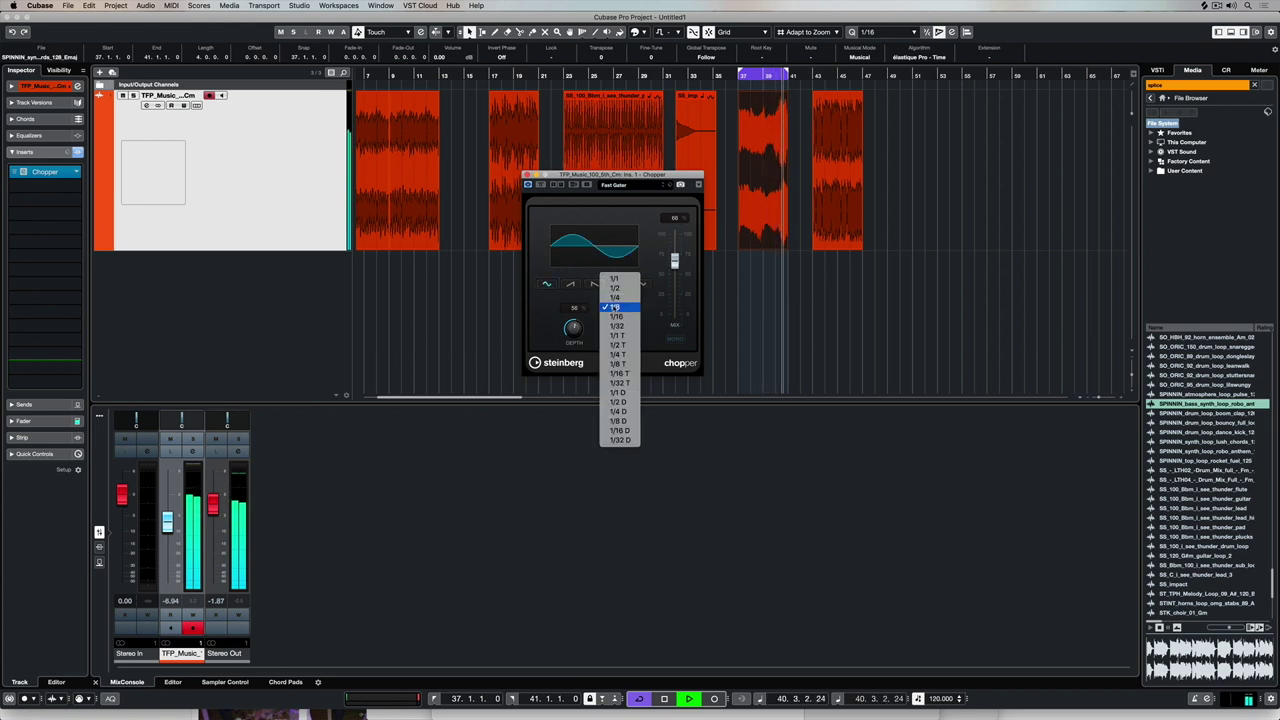
click(614, 289)
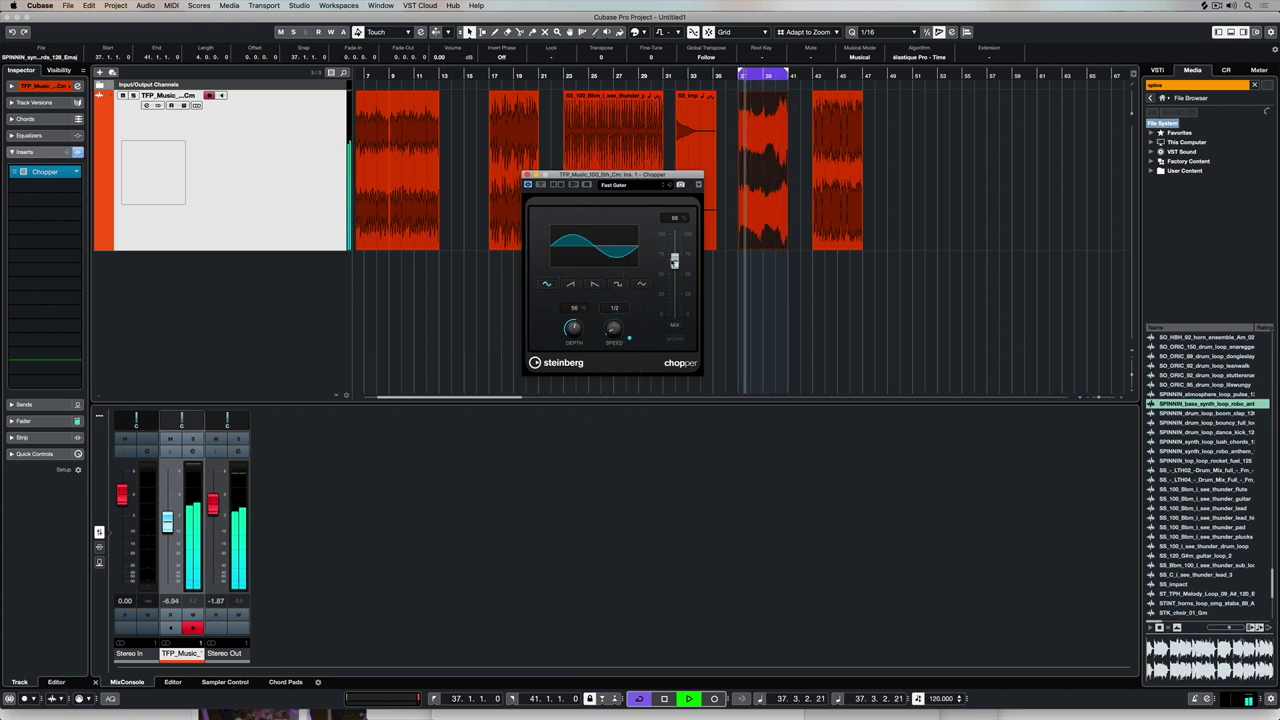
click(618, 307)
click(615, 317)
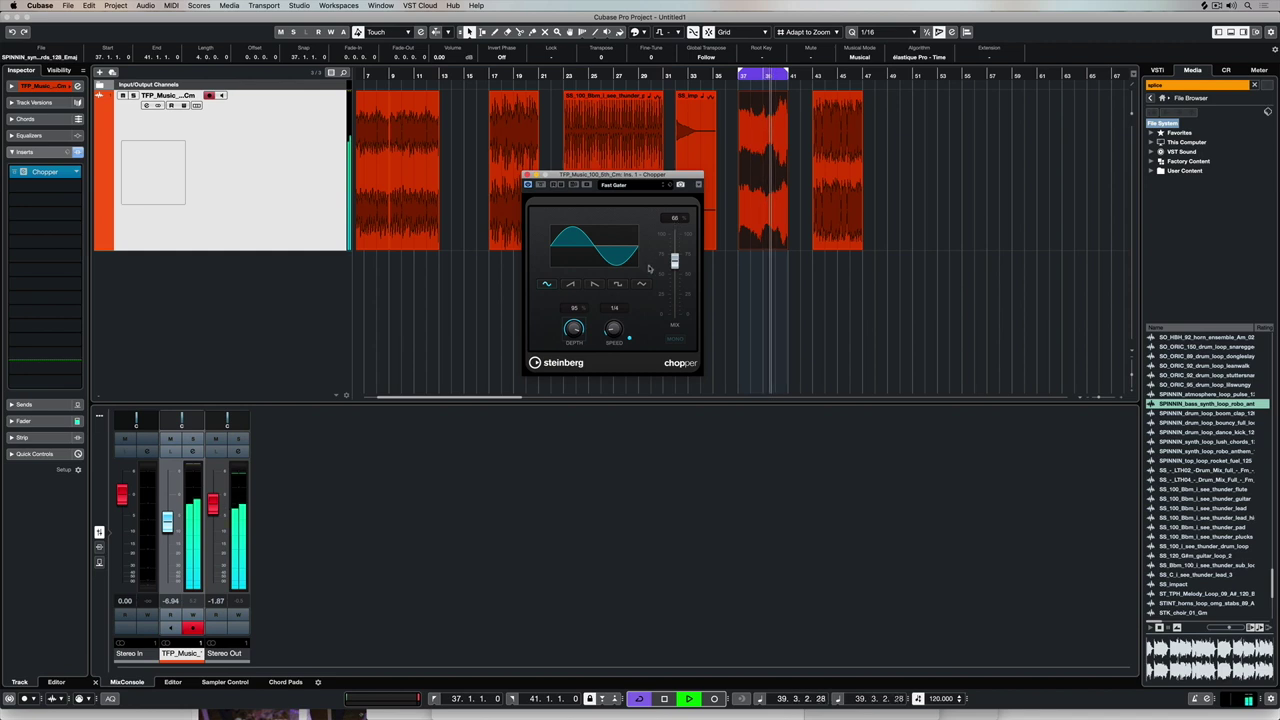
click(617, 307)
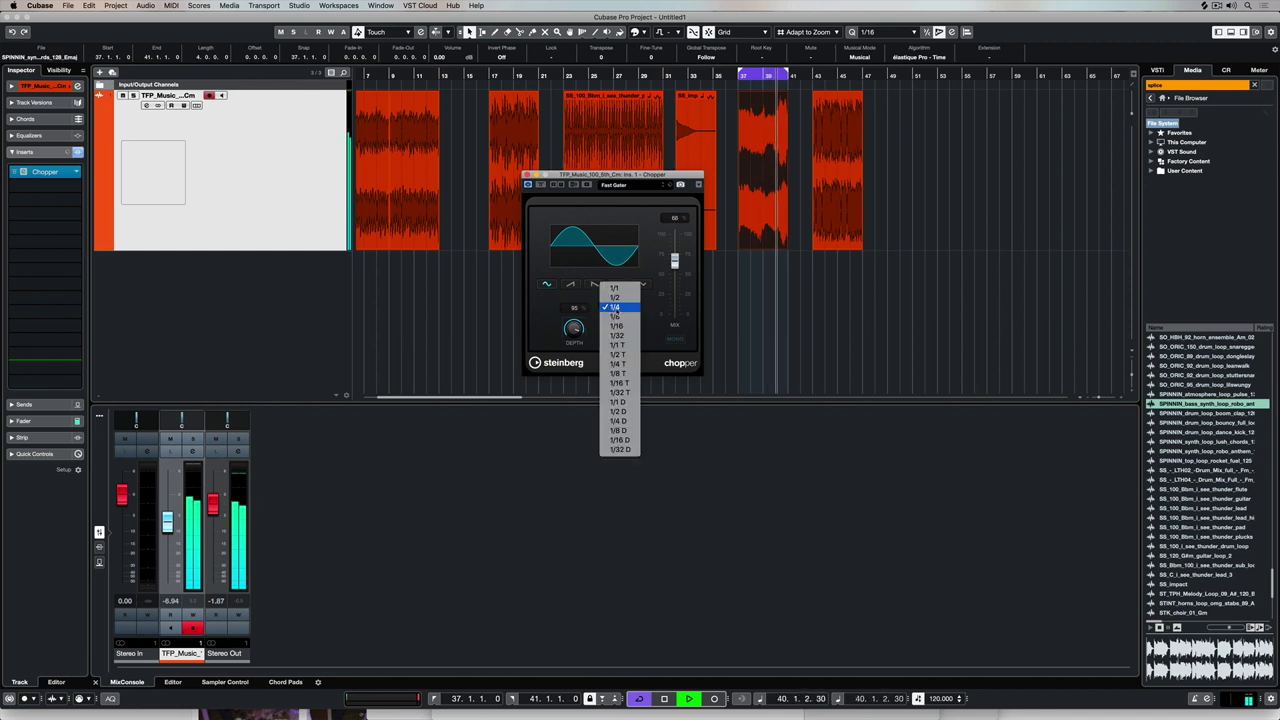
click(622, 317)
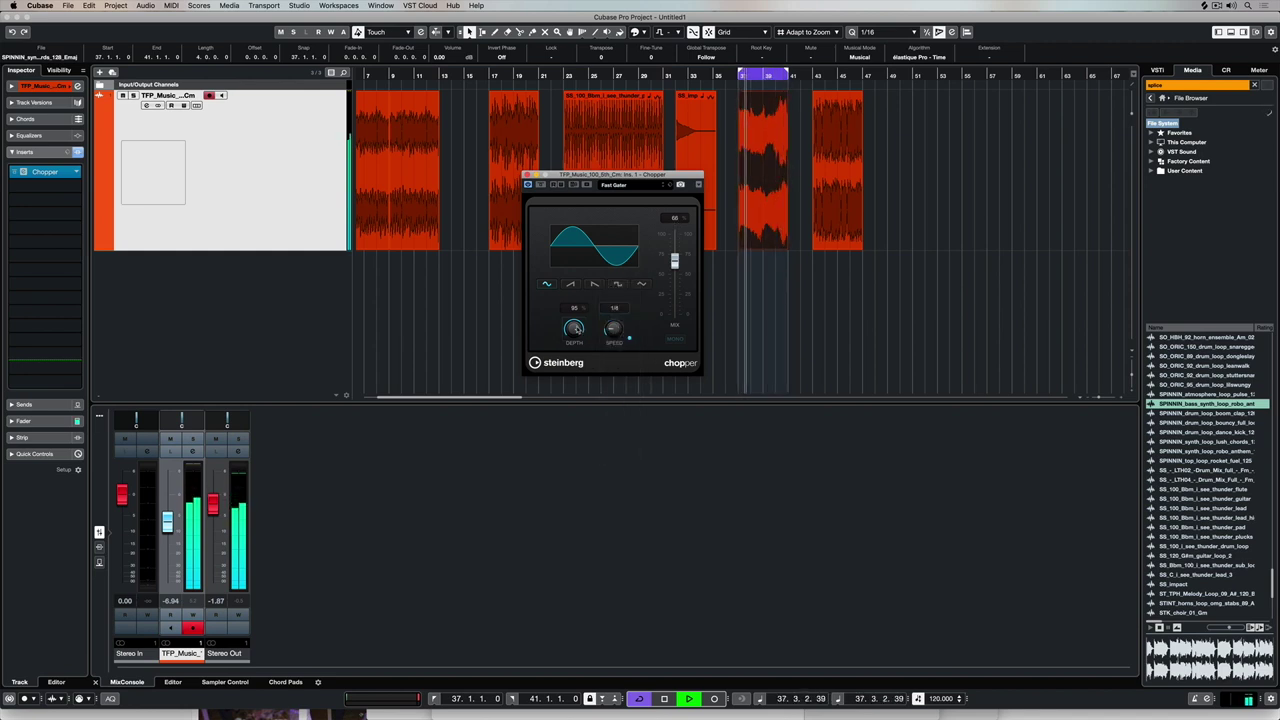
click(570, 284)
drag(675, 264, 675, 266)
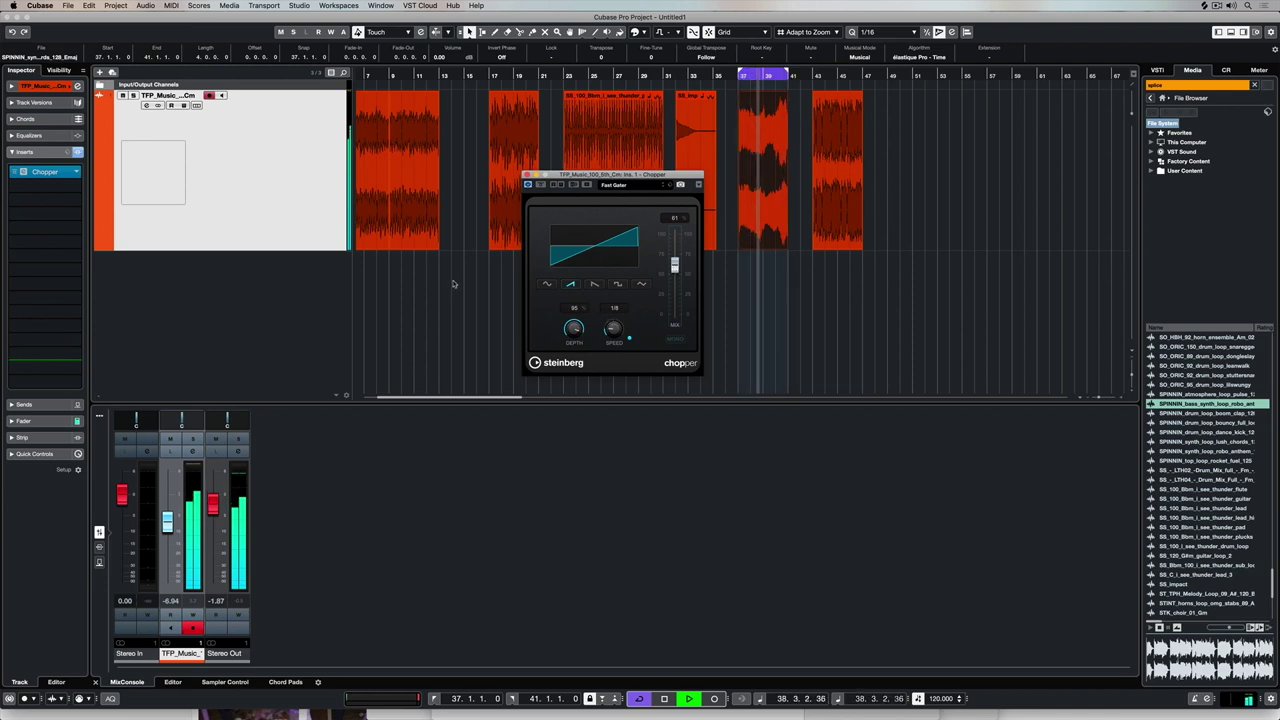
- Select the TFP_Music clip near the song start and toggle looping with the slash key
scroll(452, 284, left, 3)
click(488, 197)
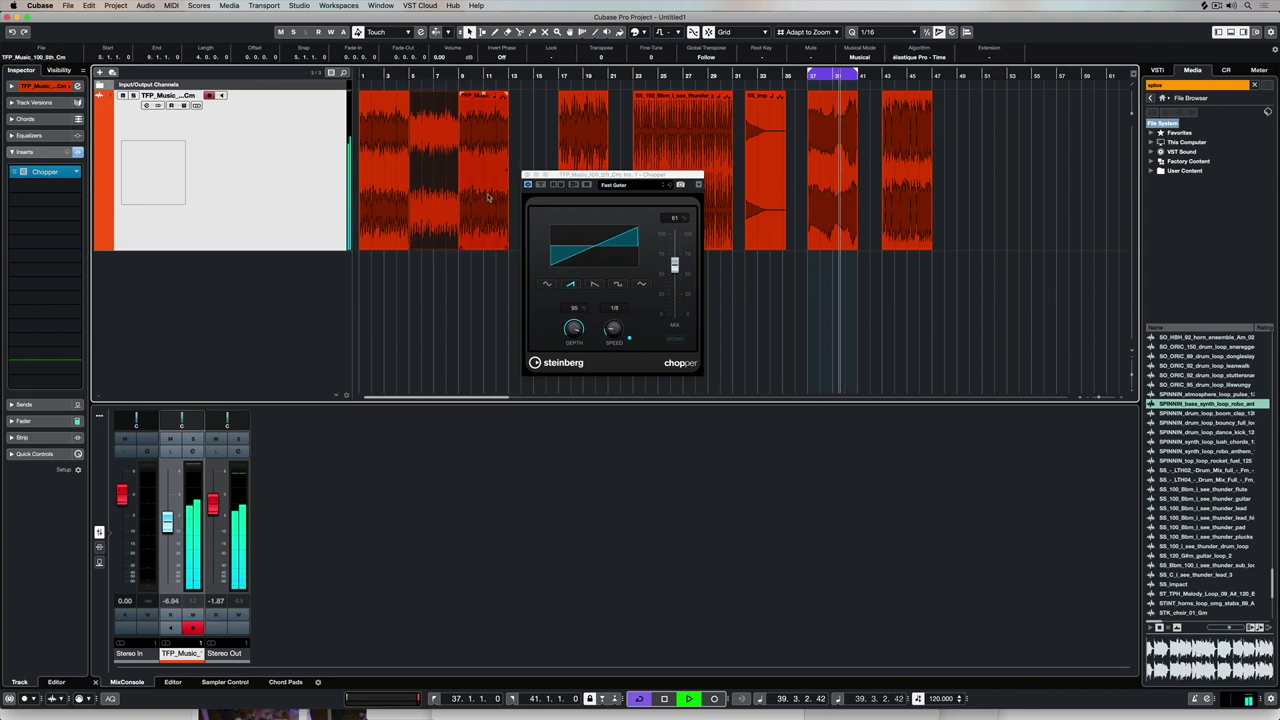
key(slash)
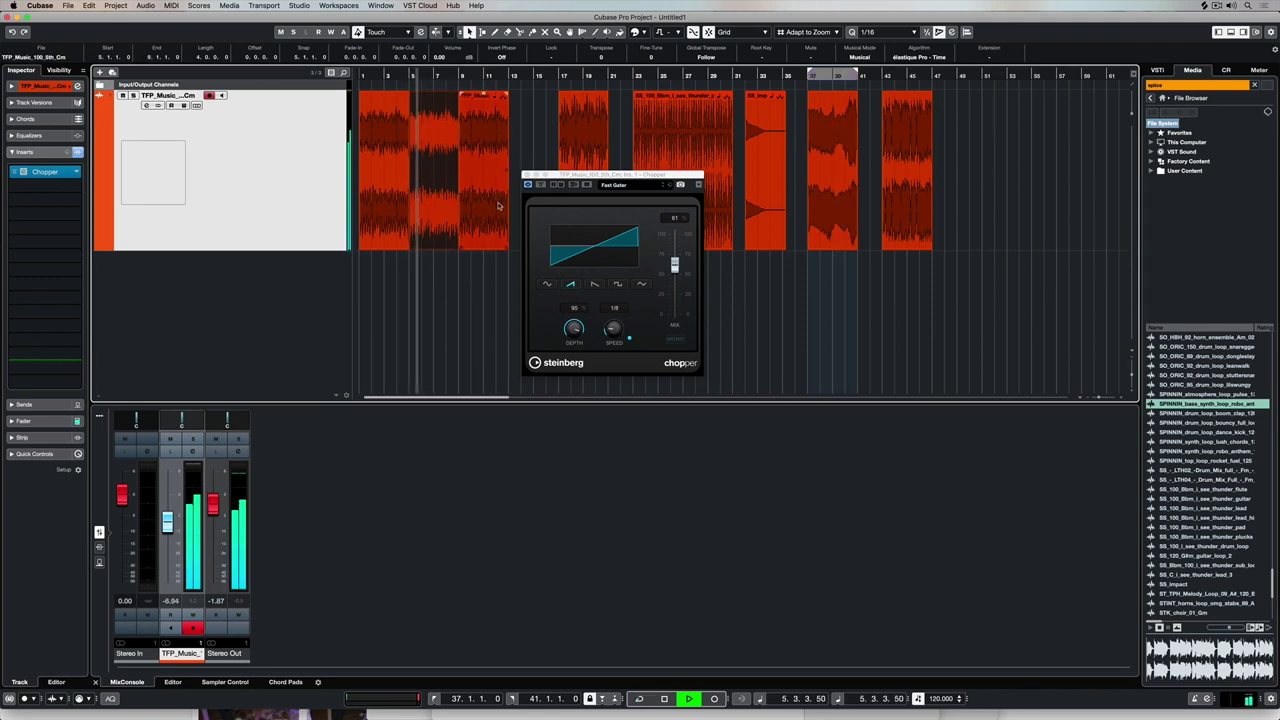
- Use a falling ramp, depth 57%, mix 100% and 1/16 speed in Chopper
click(594, 284)
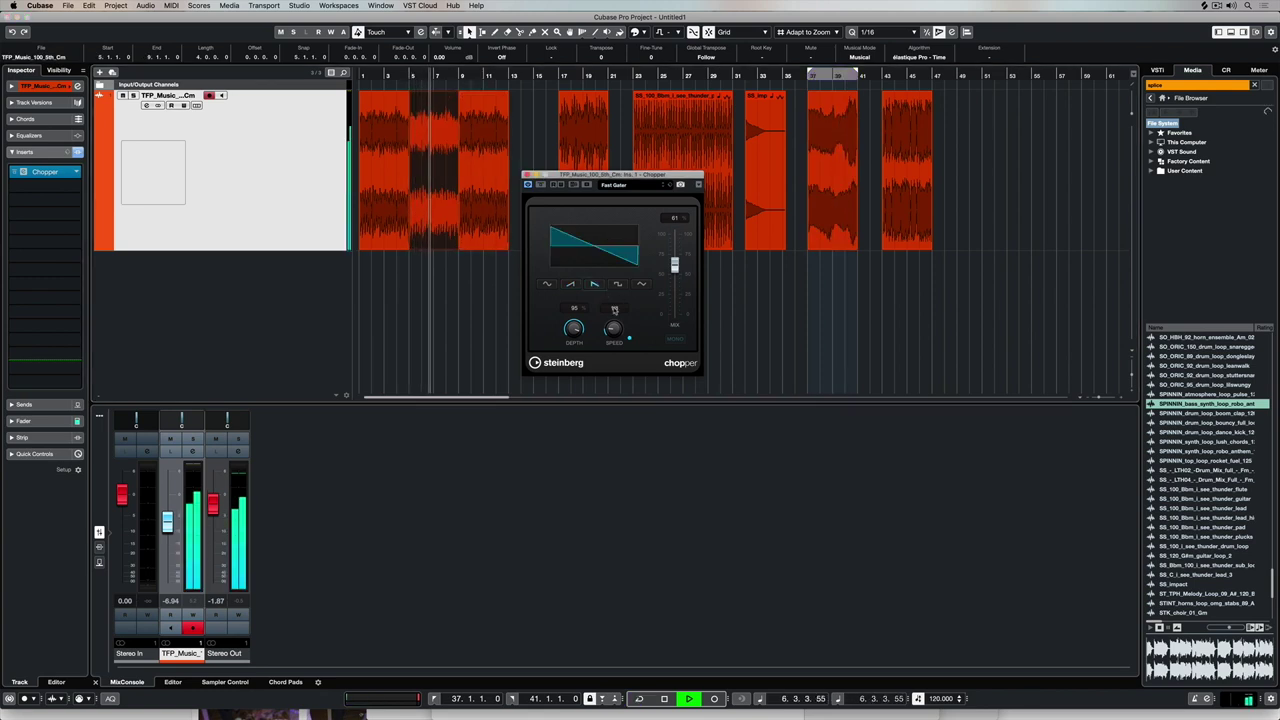
drag(675, 265, 675, 253)
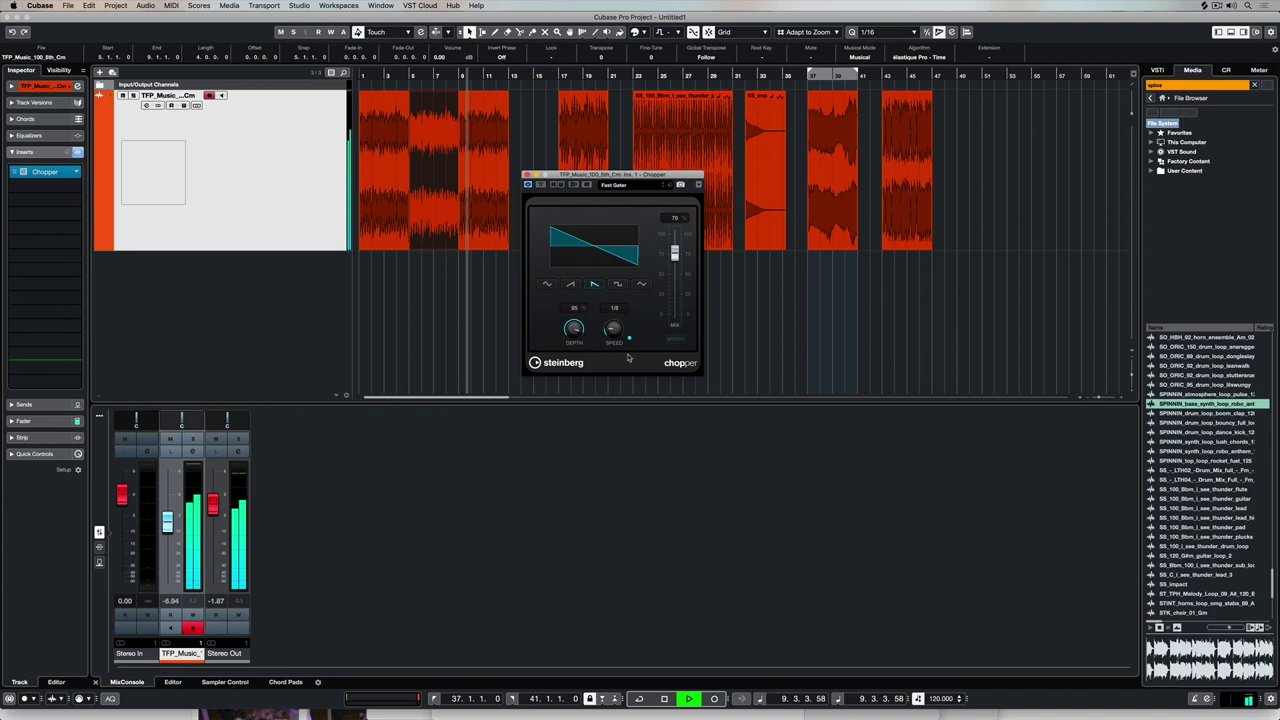
drag(573, 330, 578, 350)
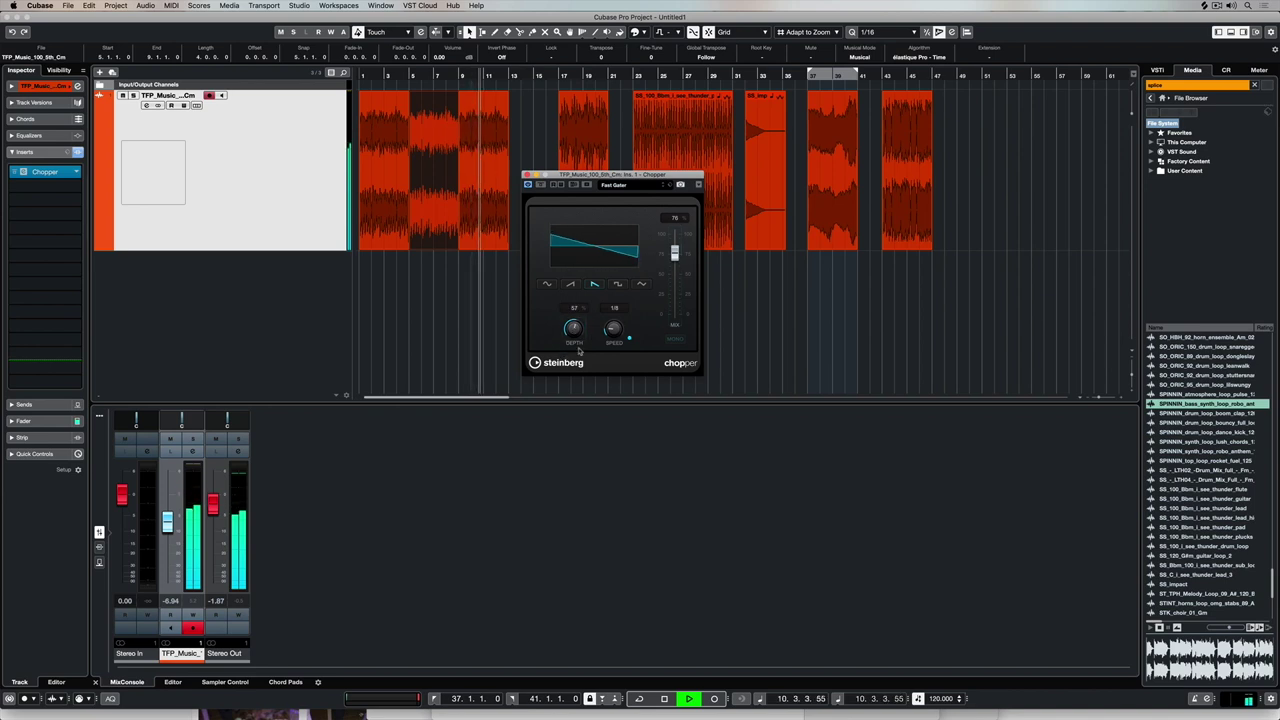
drag(675, 253, 675, 233)
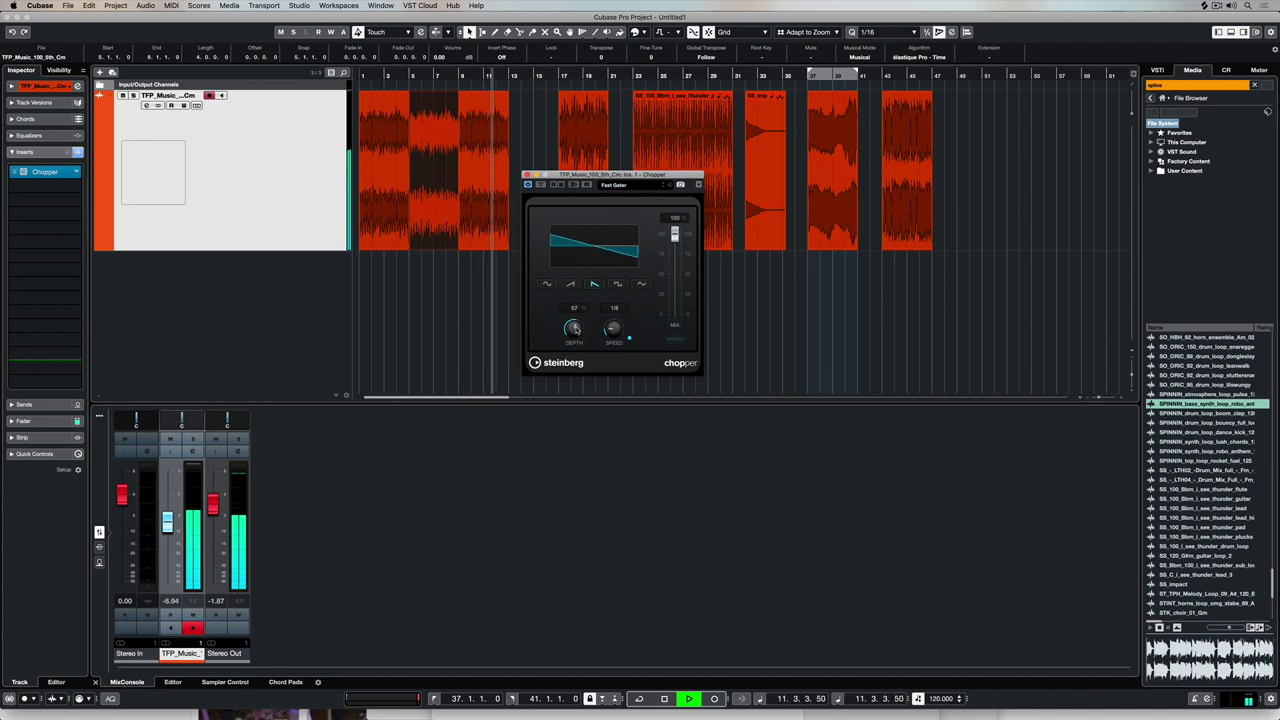
click(614, 308)
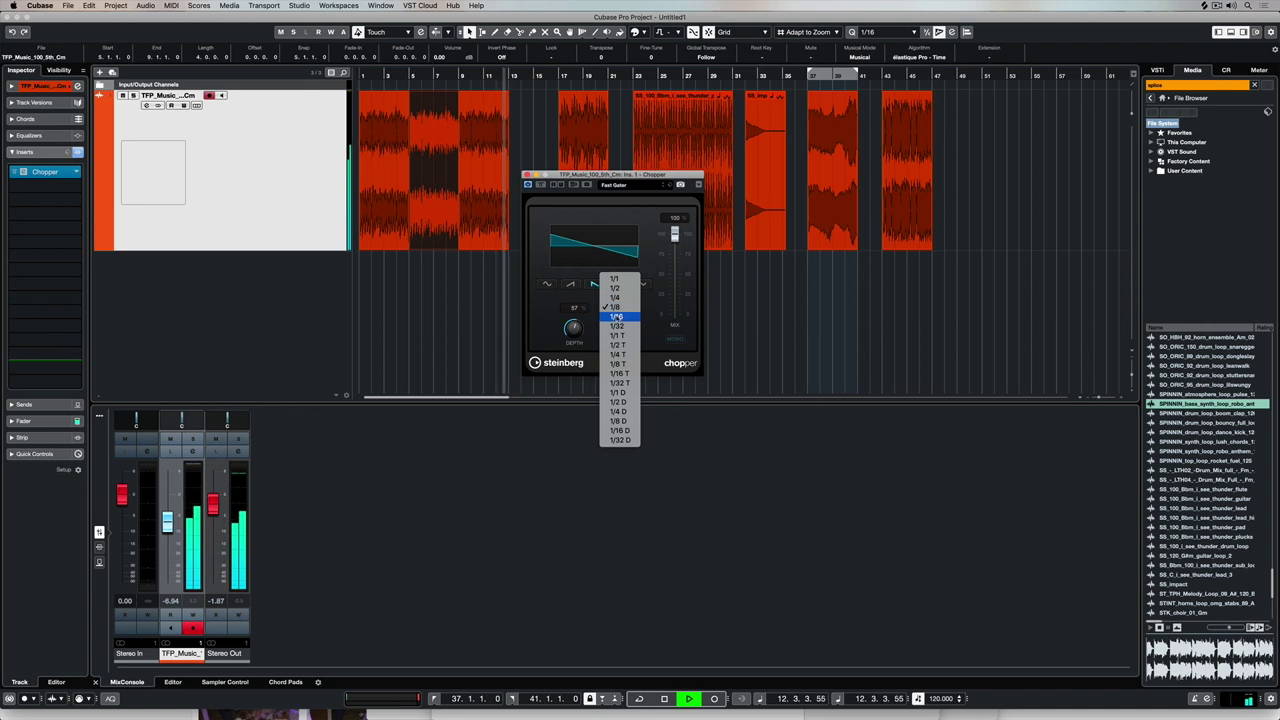
click(616, 316)
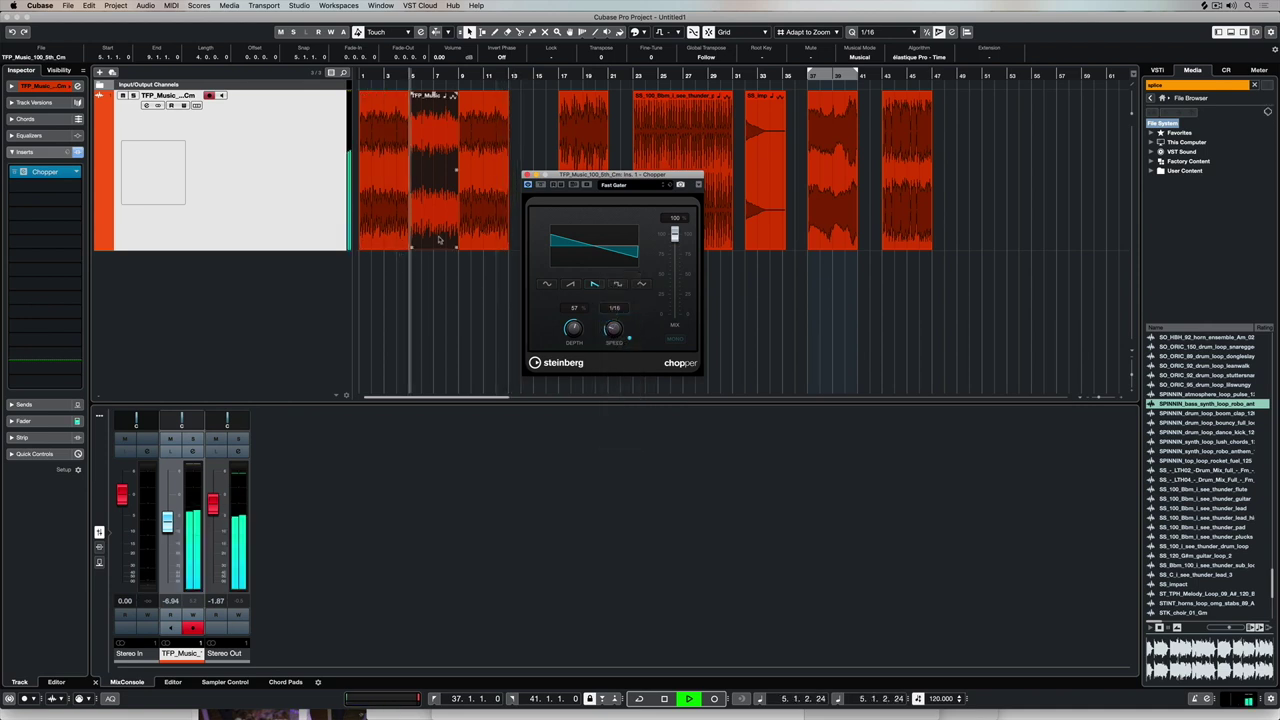
- Set the loop range to the event at bars 5–9, deselect it, and reposition Chopper
key(p)
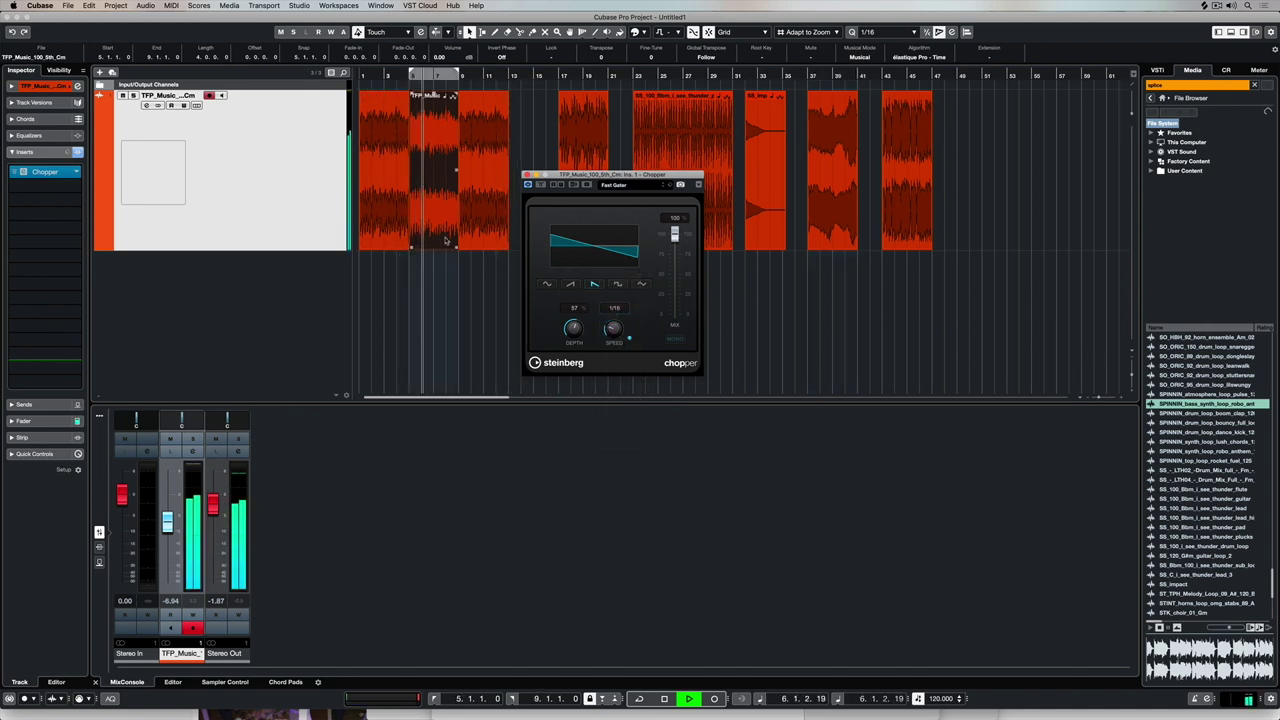
click(480, 266)
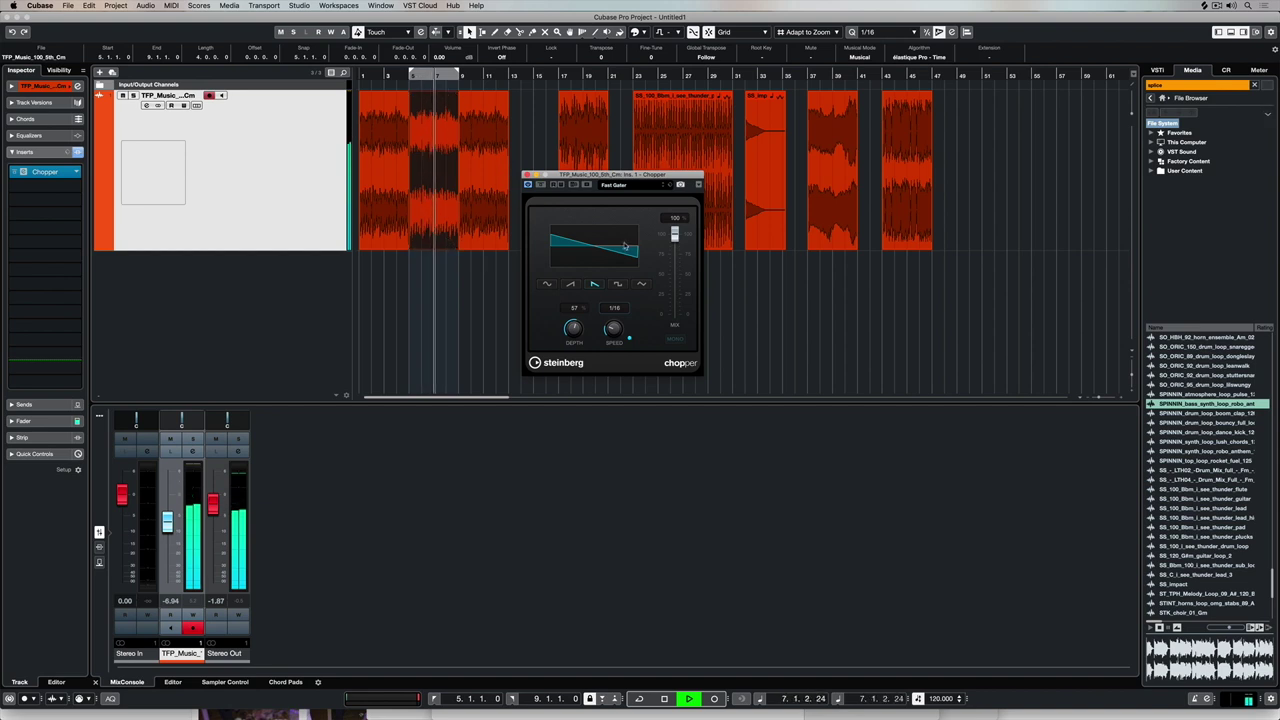
drag(629, 175, 609, 163)
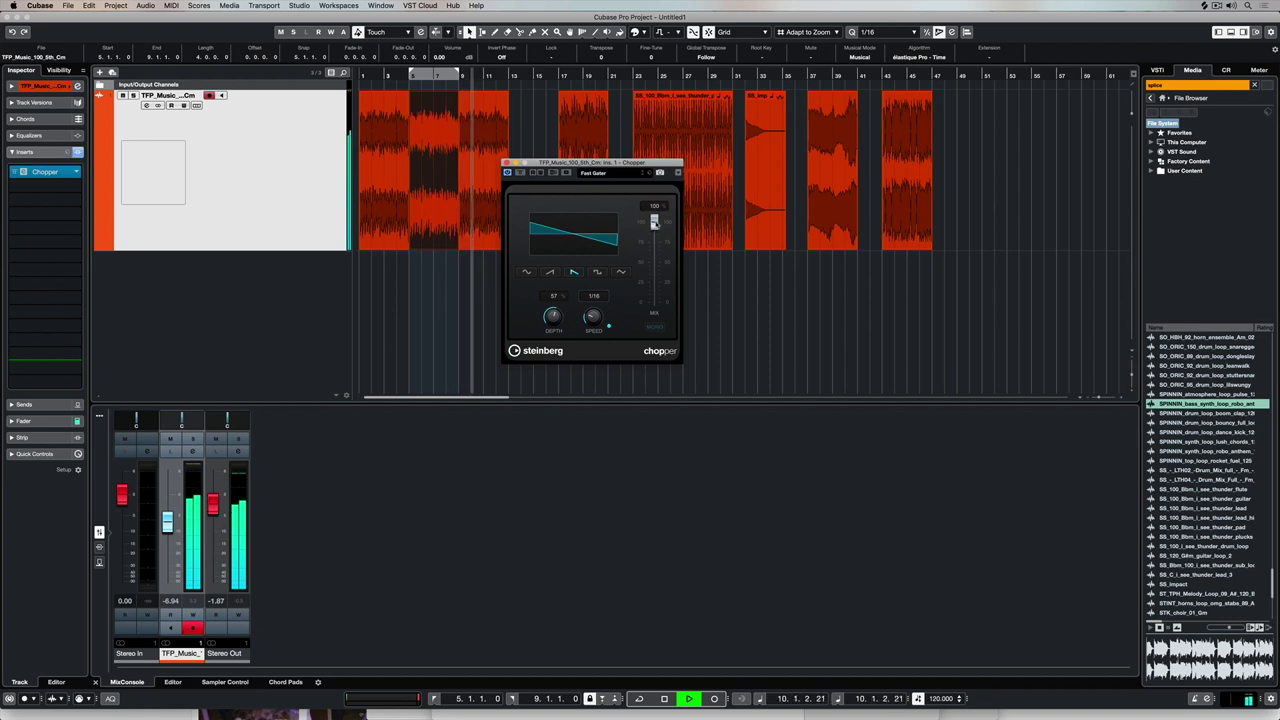
- Show the Mix automation lane, cycle bars 5–9, draw Mix up from 0, and play
right_click(654, 222)
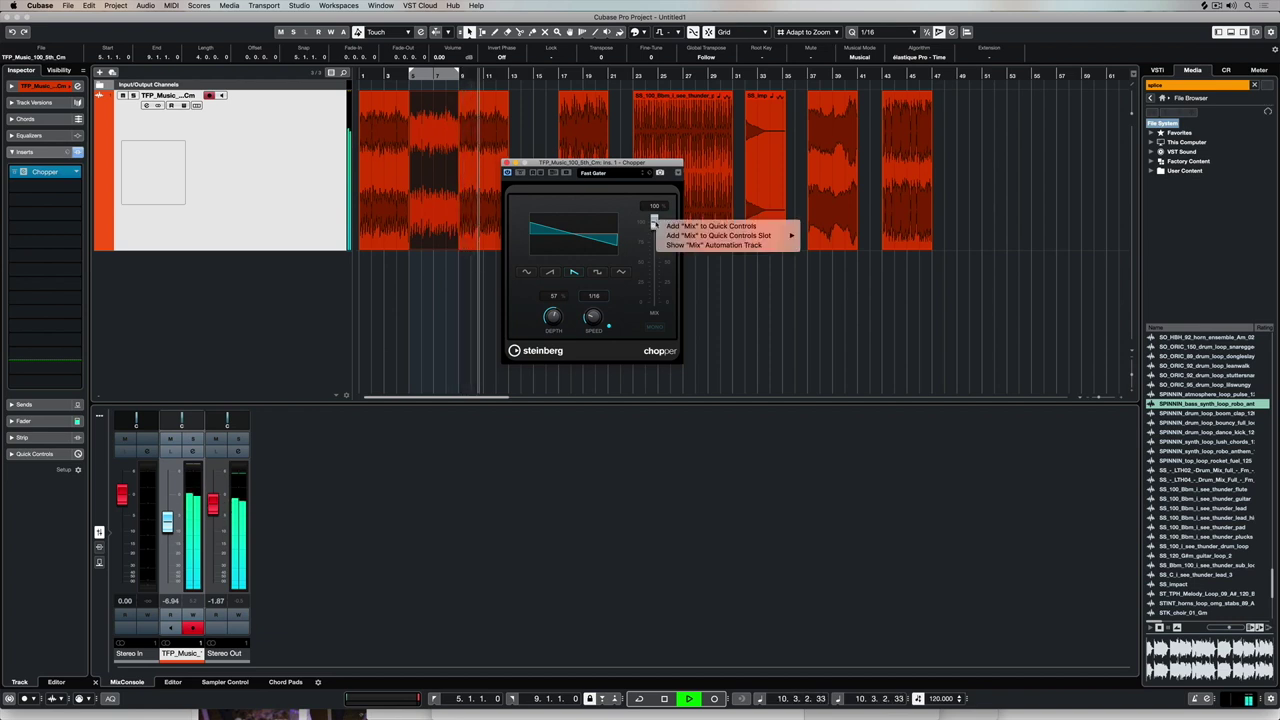
click(702, 245)
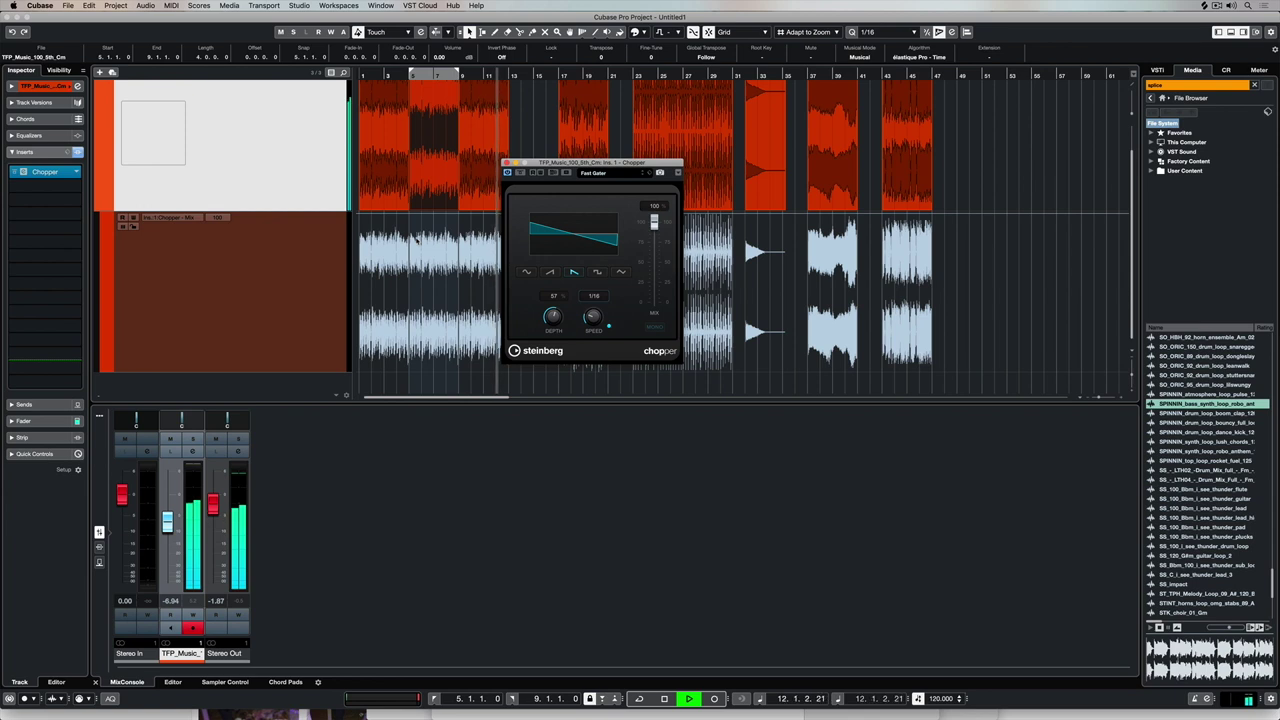
key(KP_Divide)
key(space)
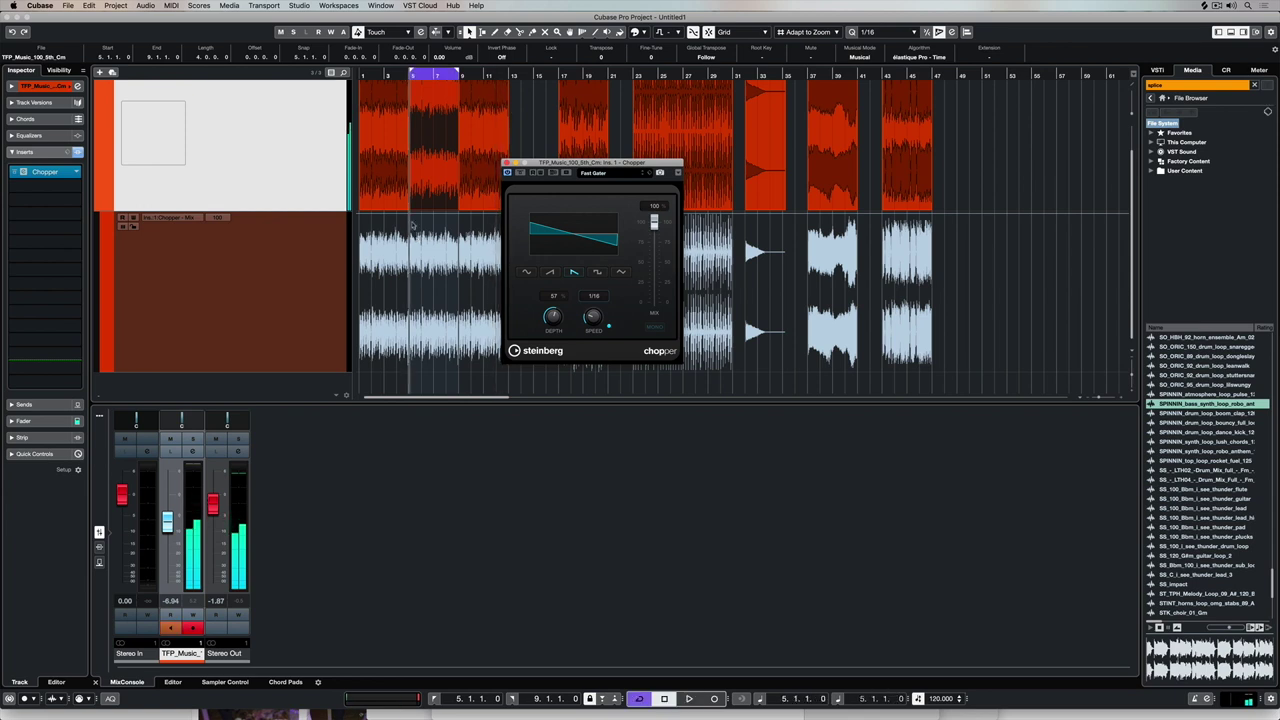
drag(412, 212, 469, 209)
key(space)
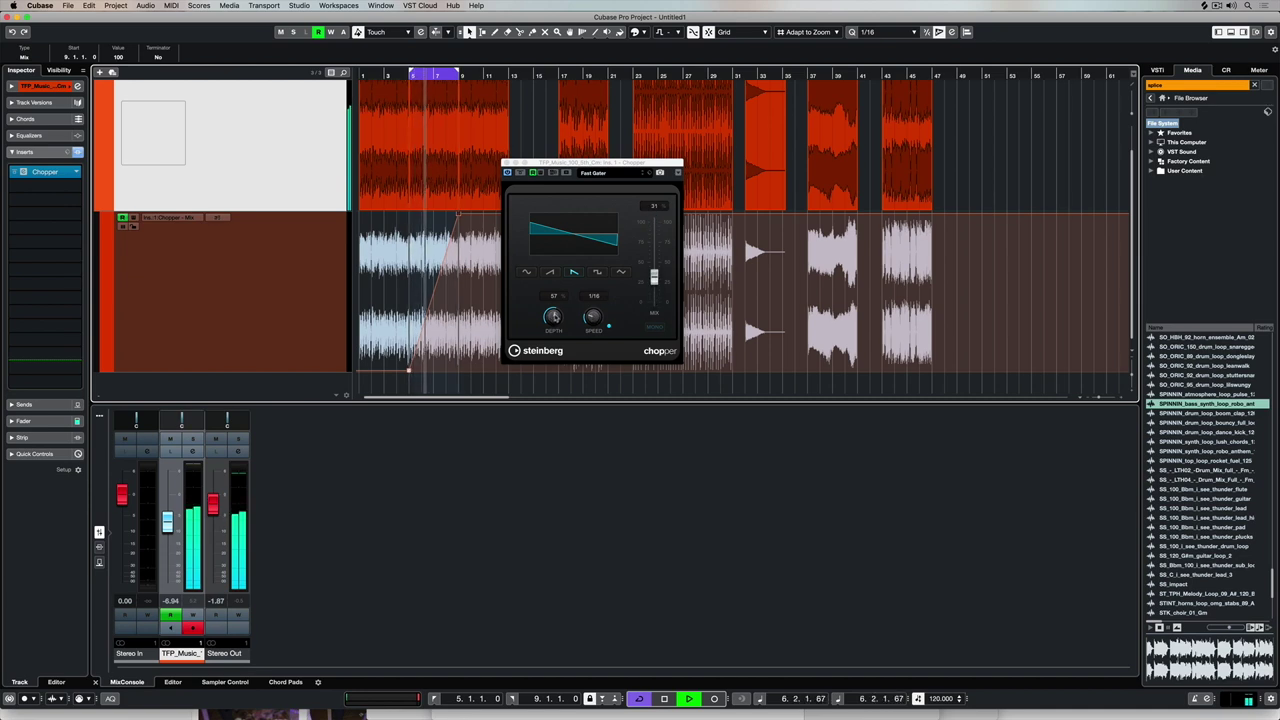
- Show the Depth automation lane and draw a Depth ramp rising from 0
right_click(553, 317)
click(594, 338)
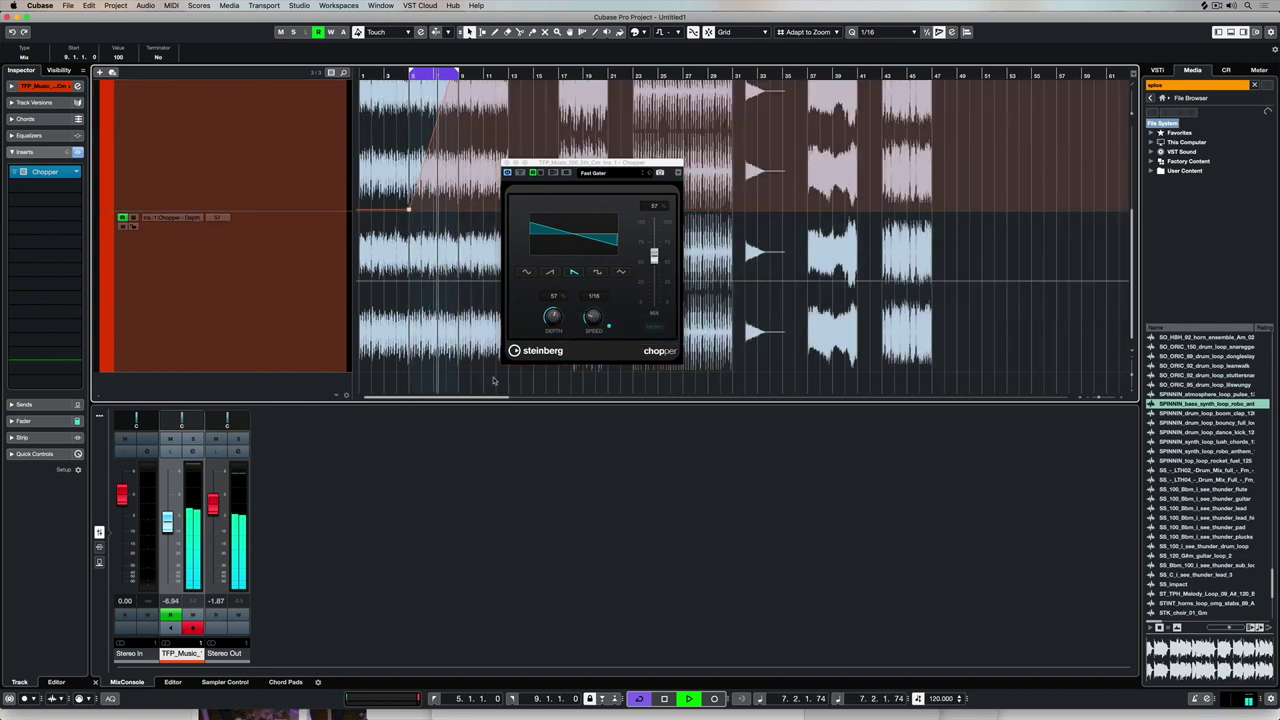
drag(410, 277, 463, 208)
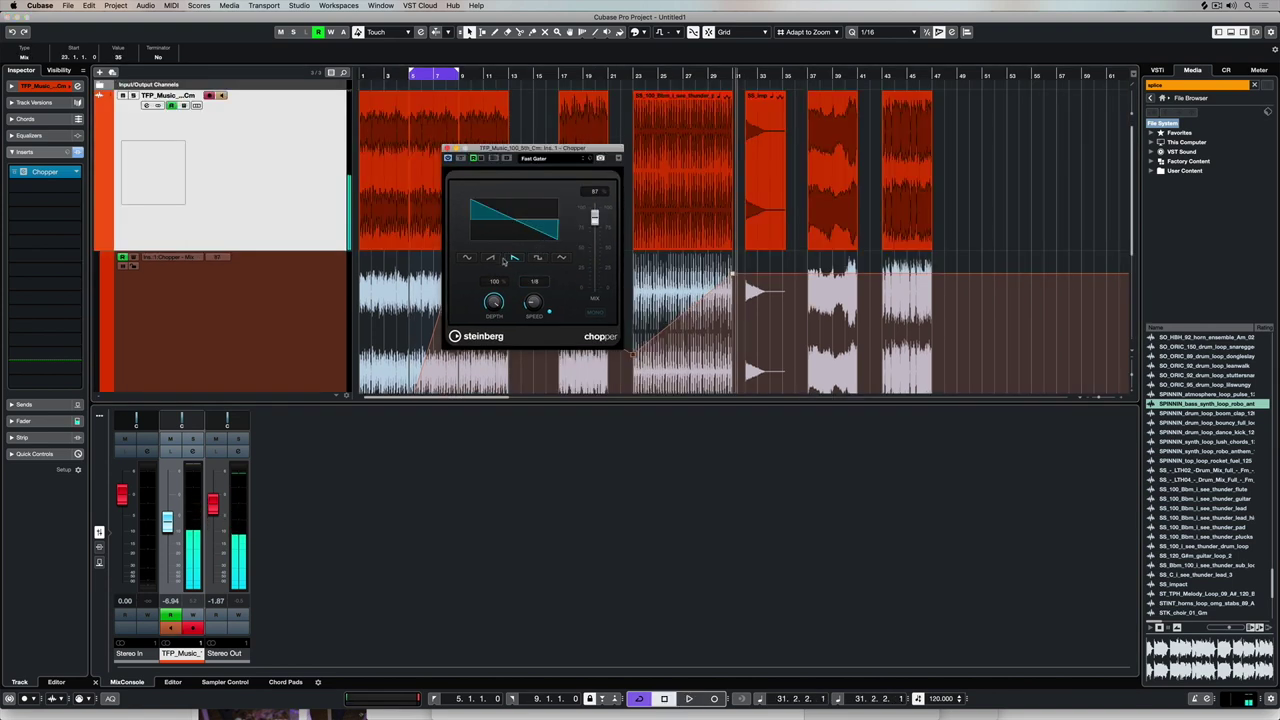
- Audition the sine, rising and falling ramp shapes, then play from the event at bar 23
click(468, 258)
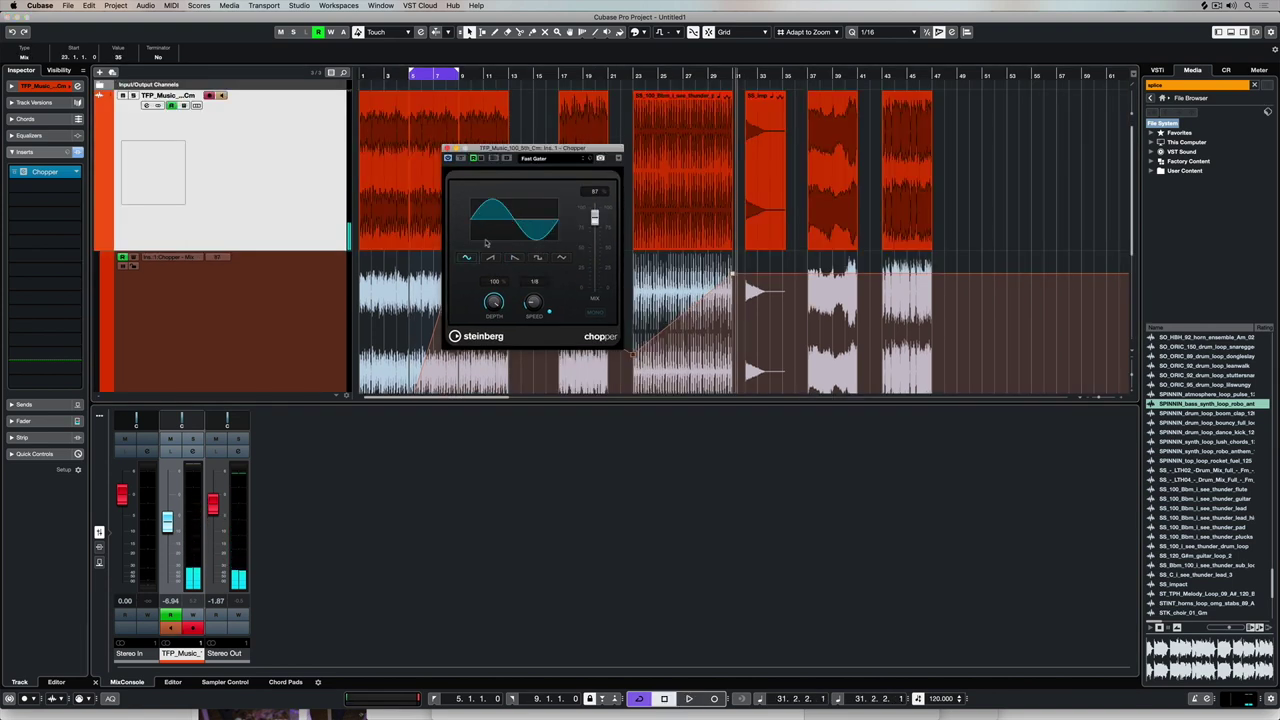
click(491, 258)
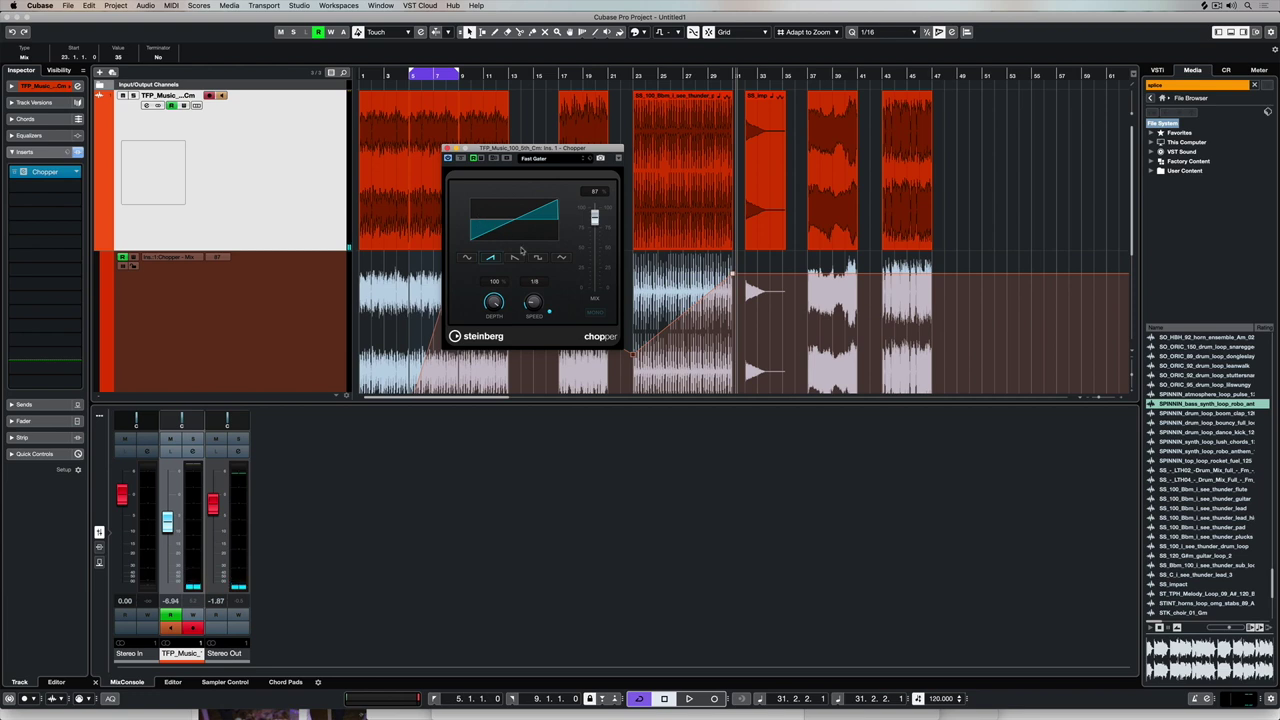
click(515, 257)
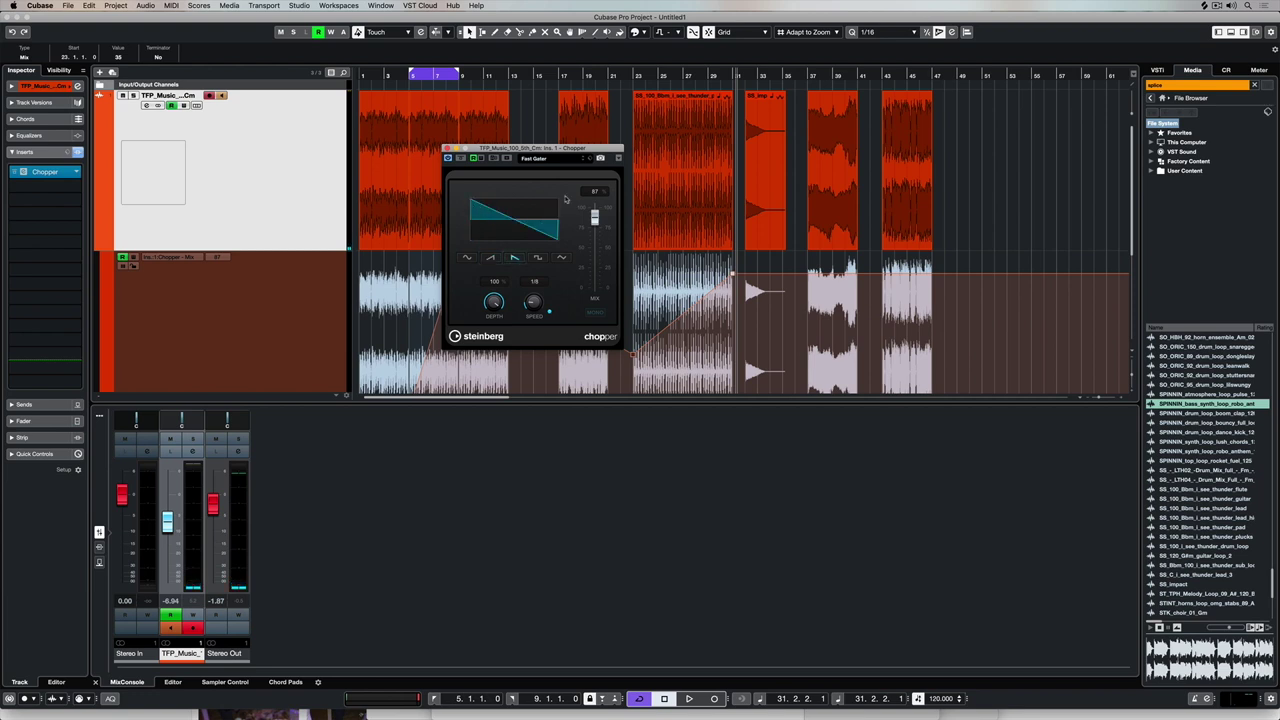
click(659, 213)
key(space)
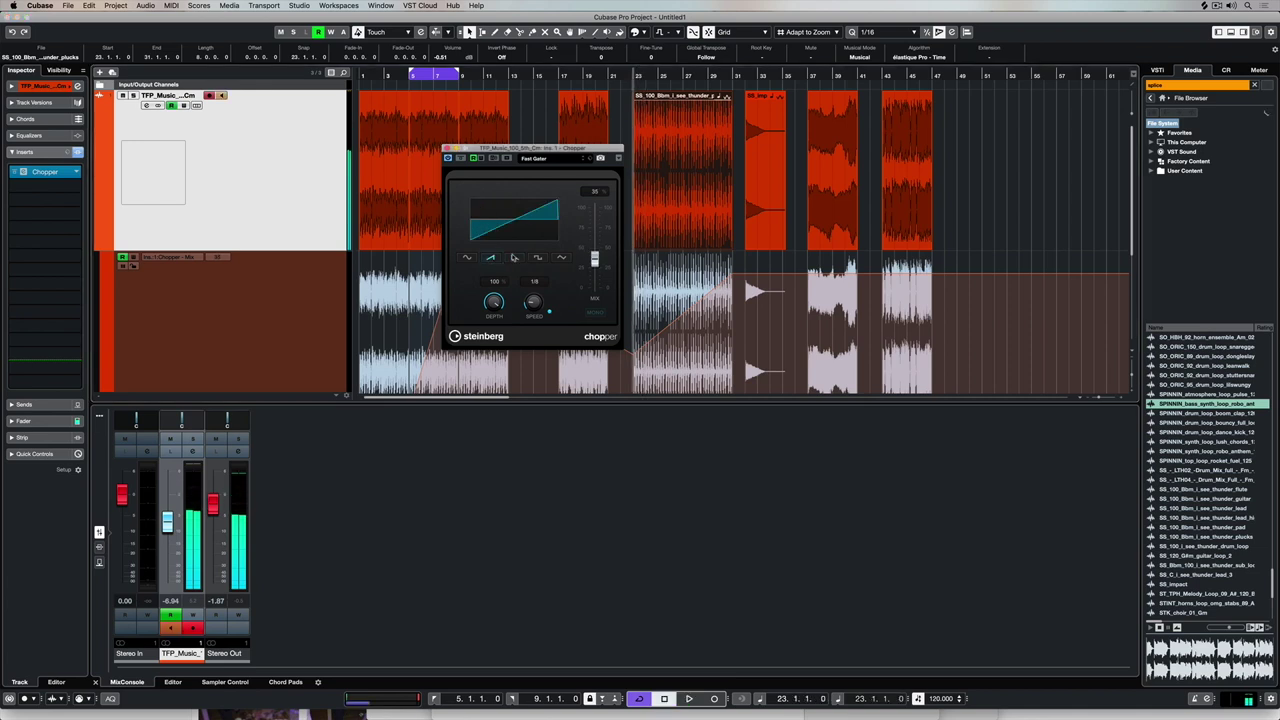
- Adjust the Mix while switching ramps, finish on the square shape, then stop
click(490, 257)
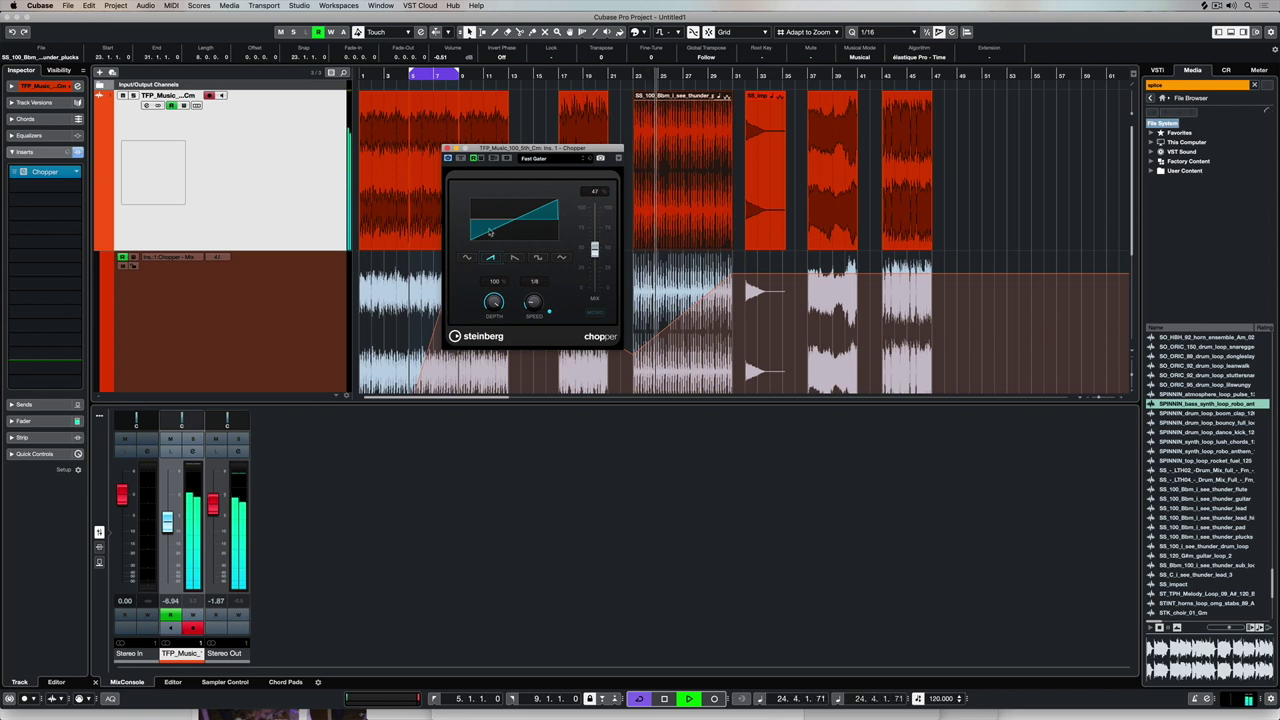
drag(594, 247, 594, 210)
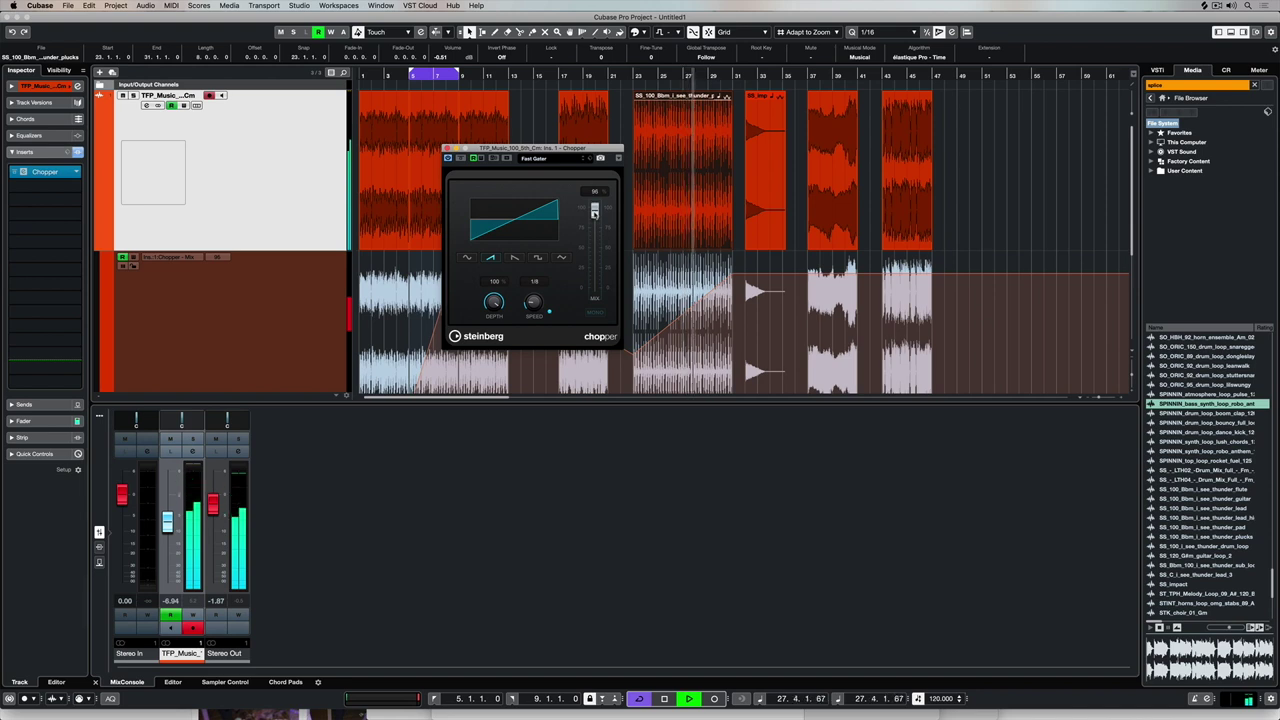
click(514, 257)
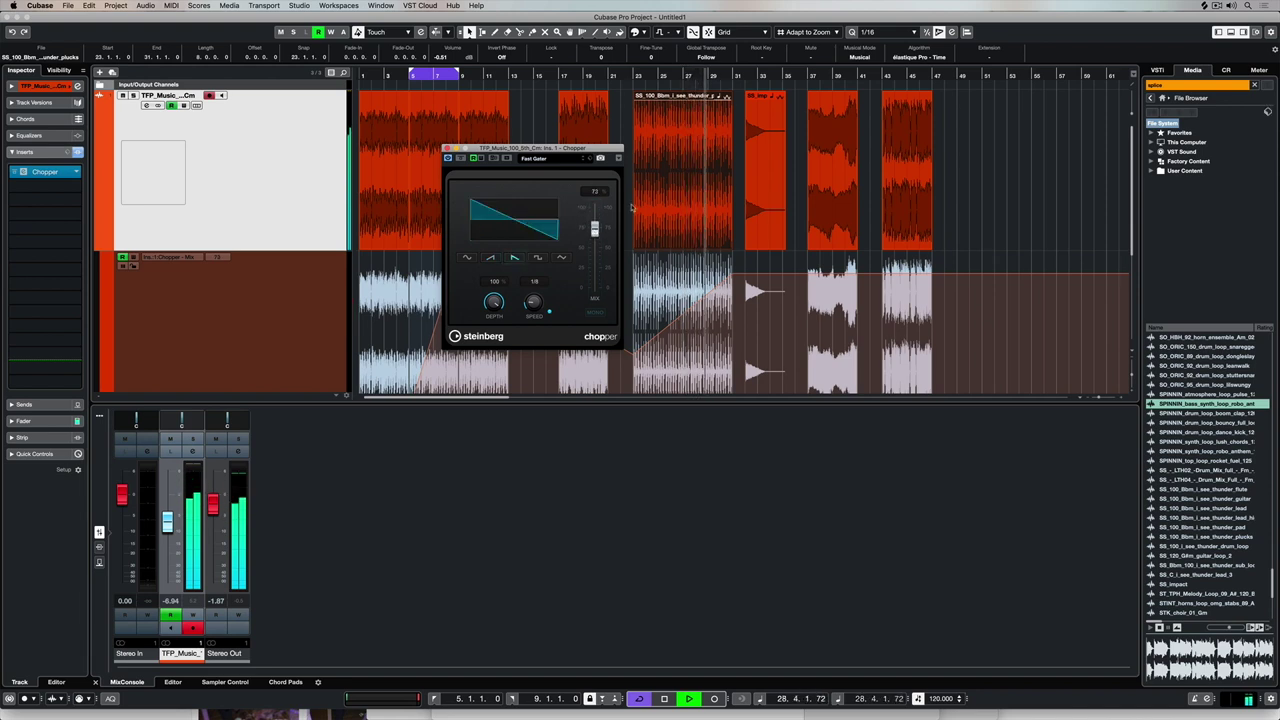
drag(594, 211, 596, 221)
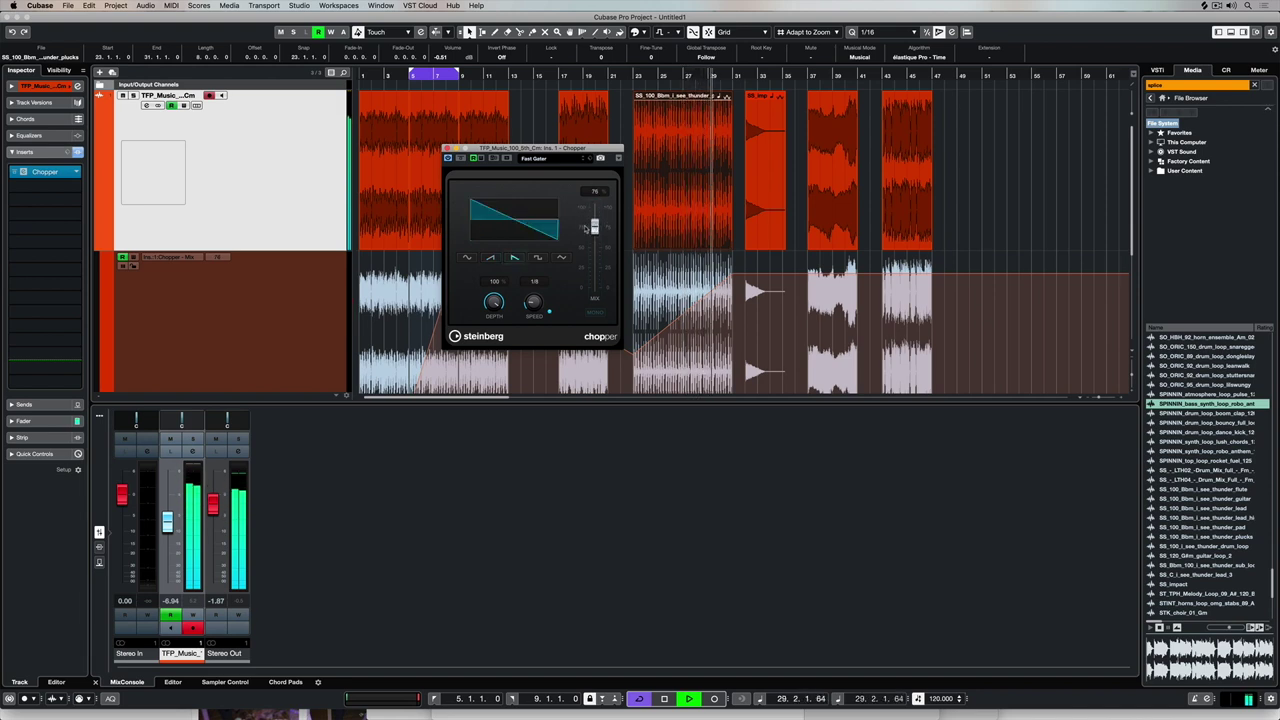
click(538, 258)
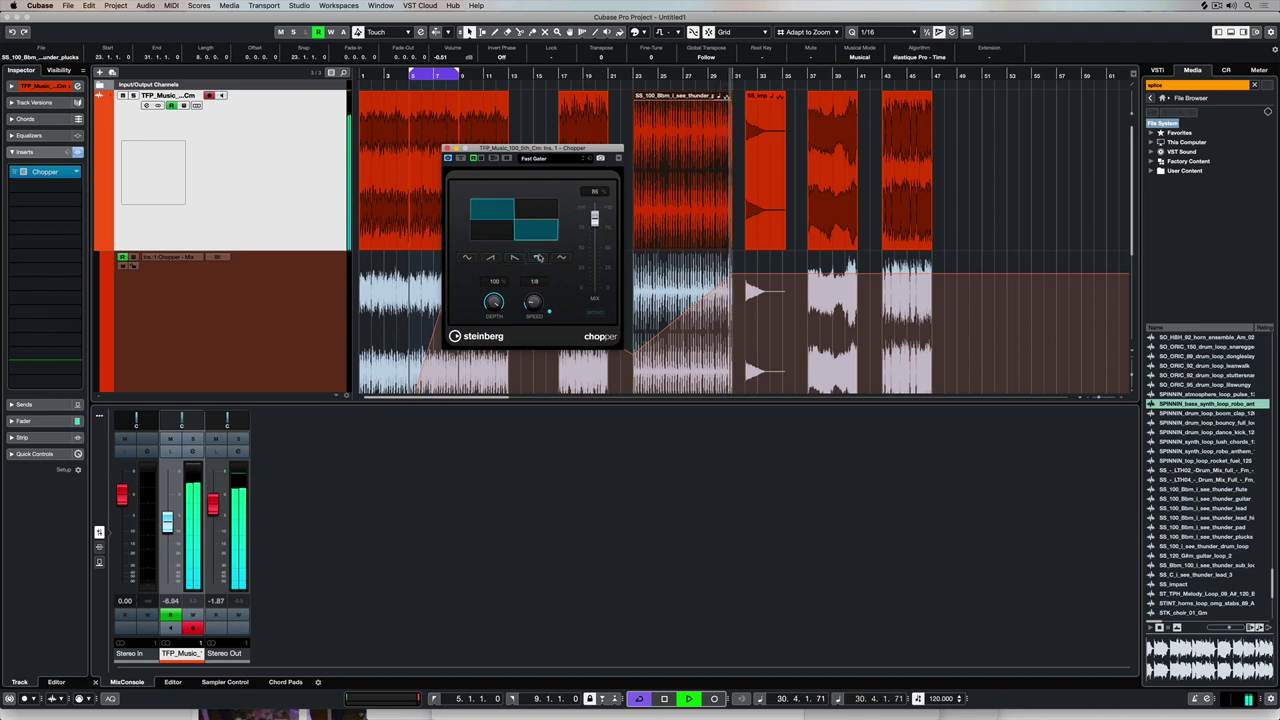
key(space)
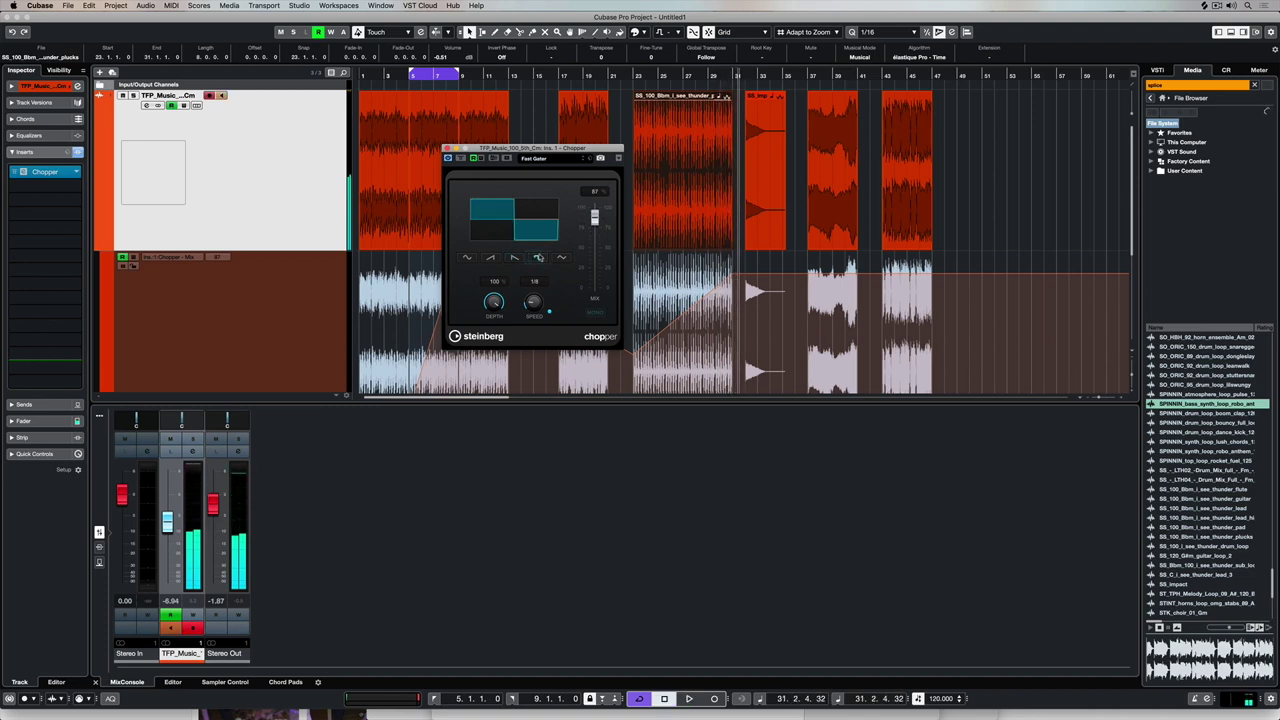
click(561, 159)
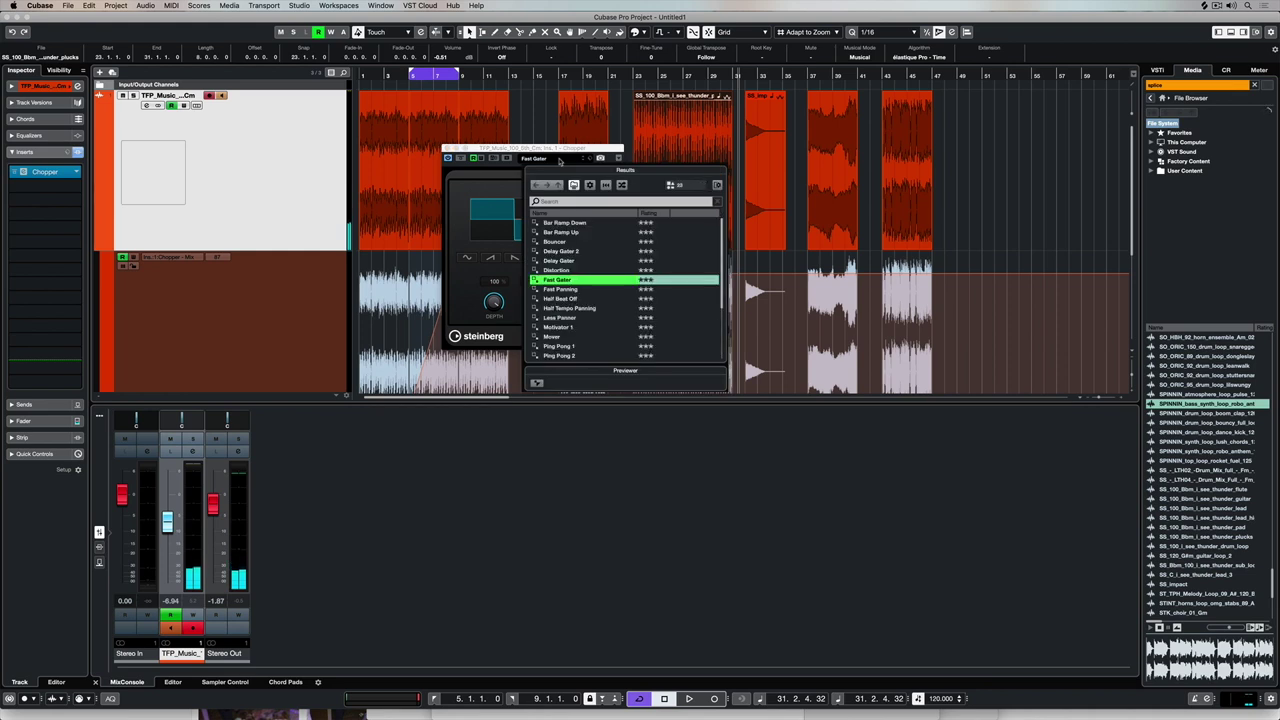
click(560, 251)
click(560, 280)
scroll(572, 283, down, 3)
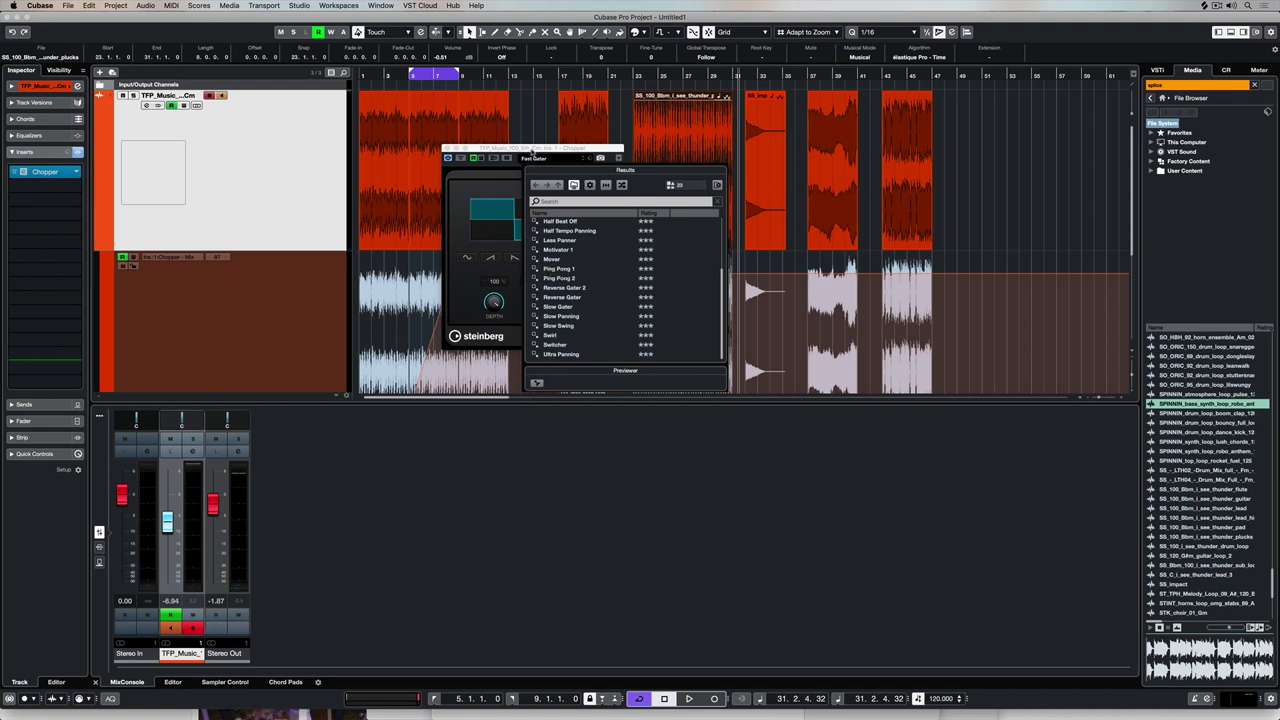
click(532, 150)
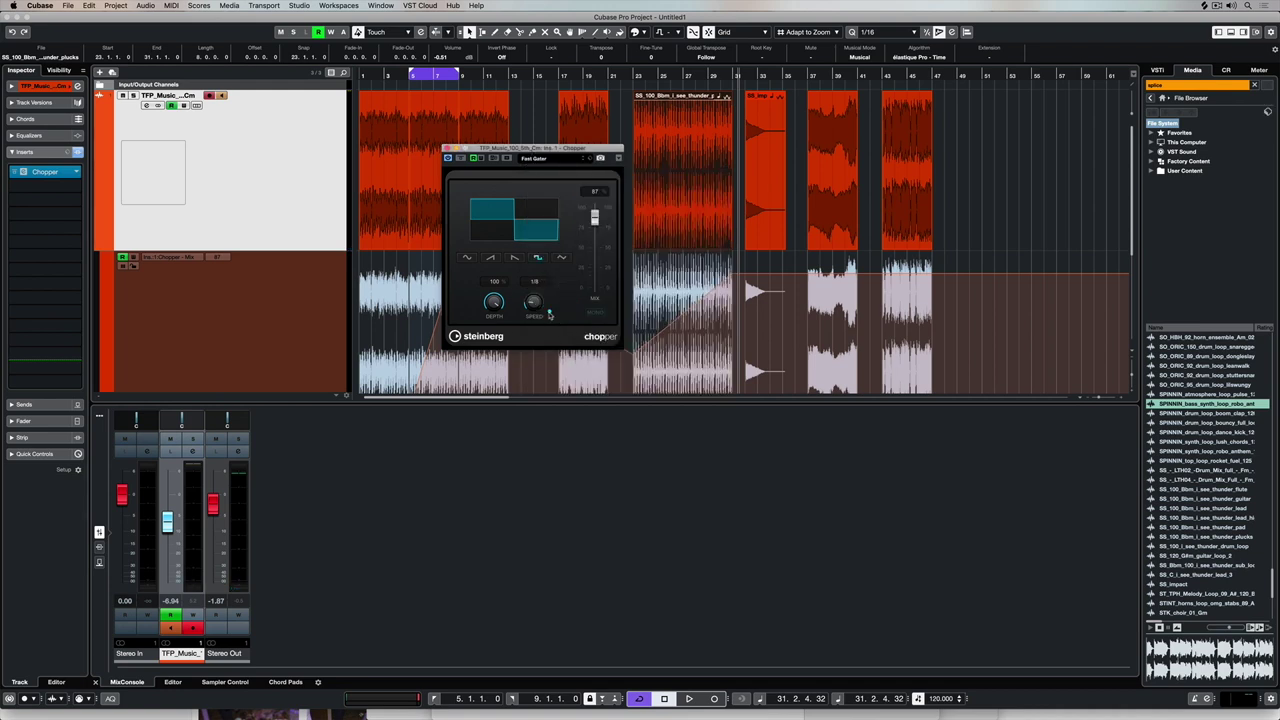